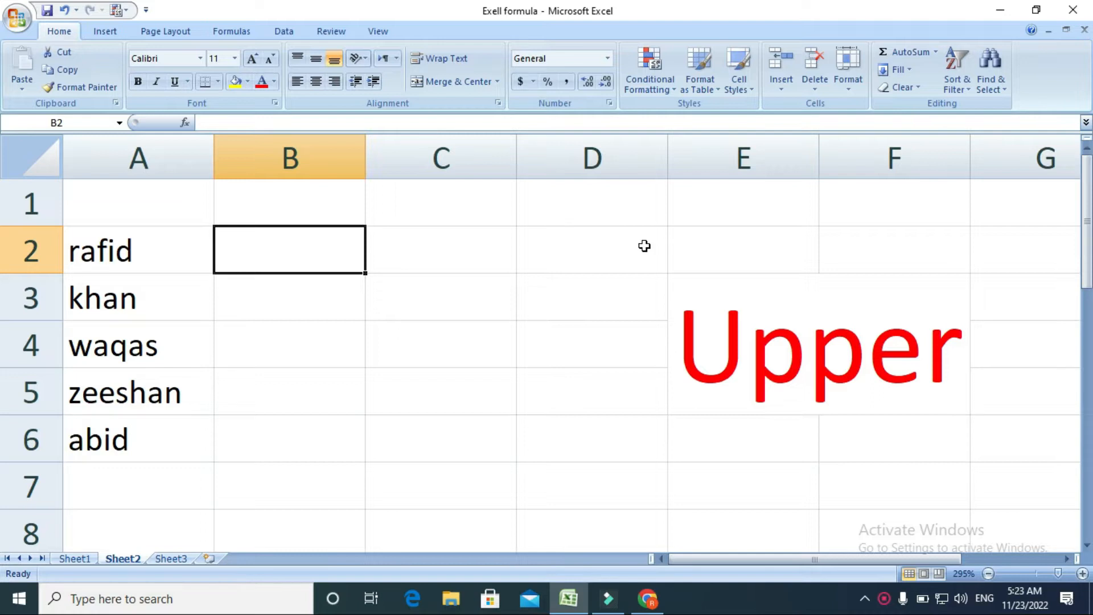
Step: Compare the Upper example on Sheet2 with the Lower example on Sheet3, leaving cell B2 selected on Sheet2
left_click(735, 296)
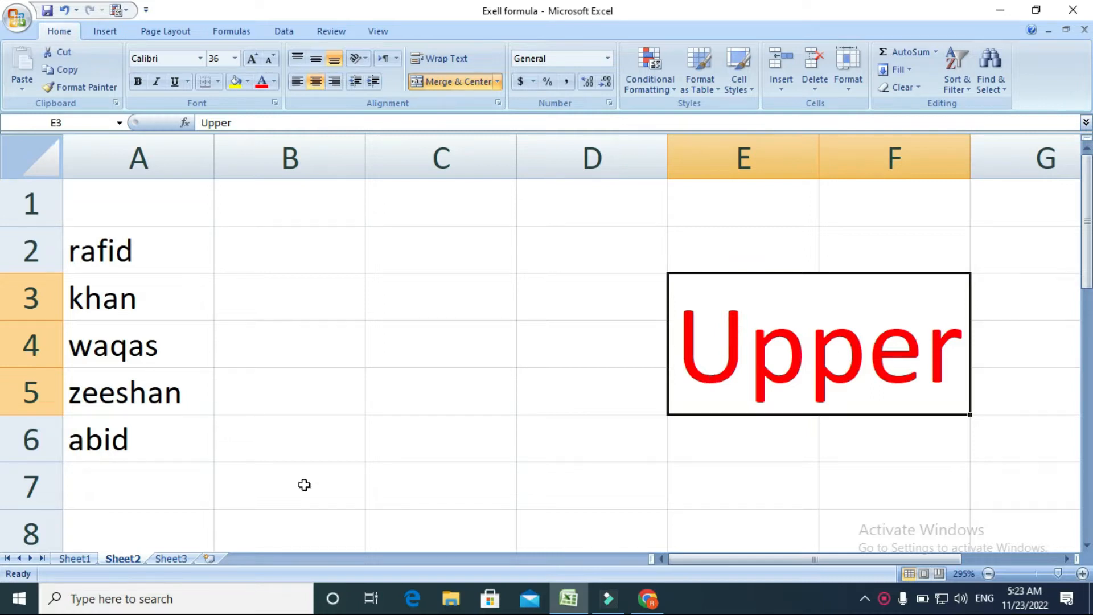
left_click(166, 556)
left_click(852, 254)
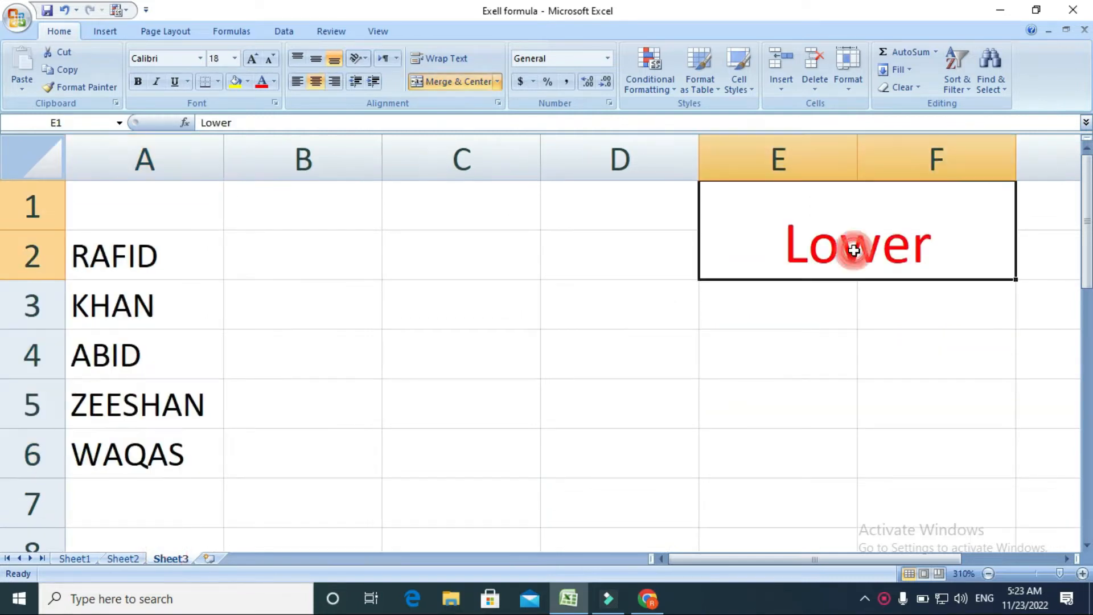
left_click(123, 558)
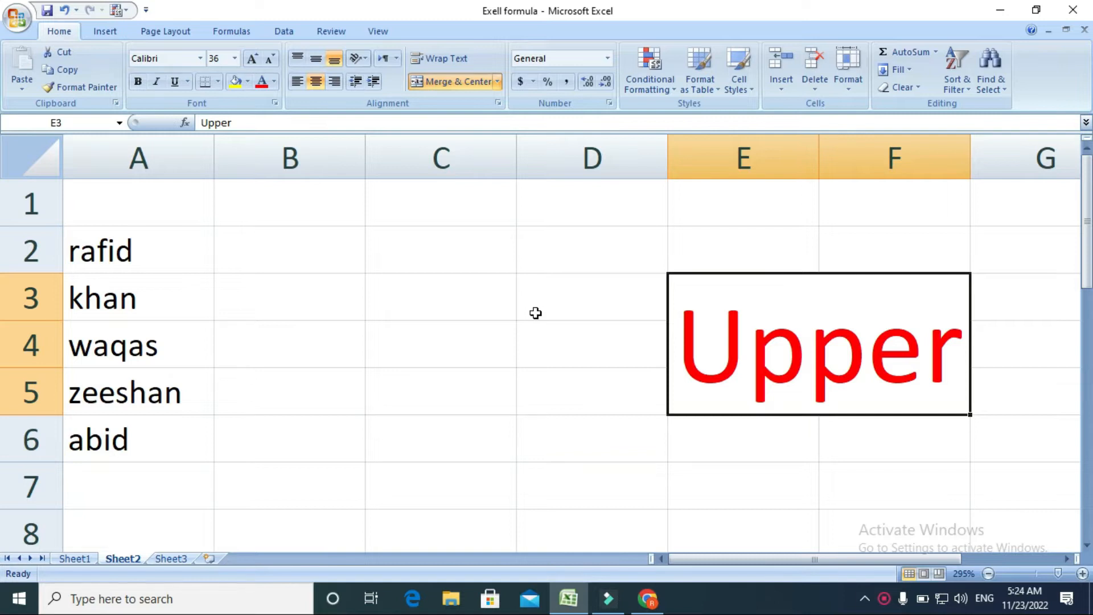
left_click(171, 558)
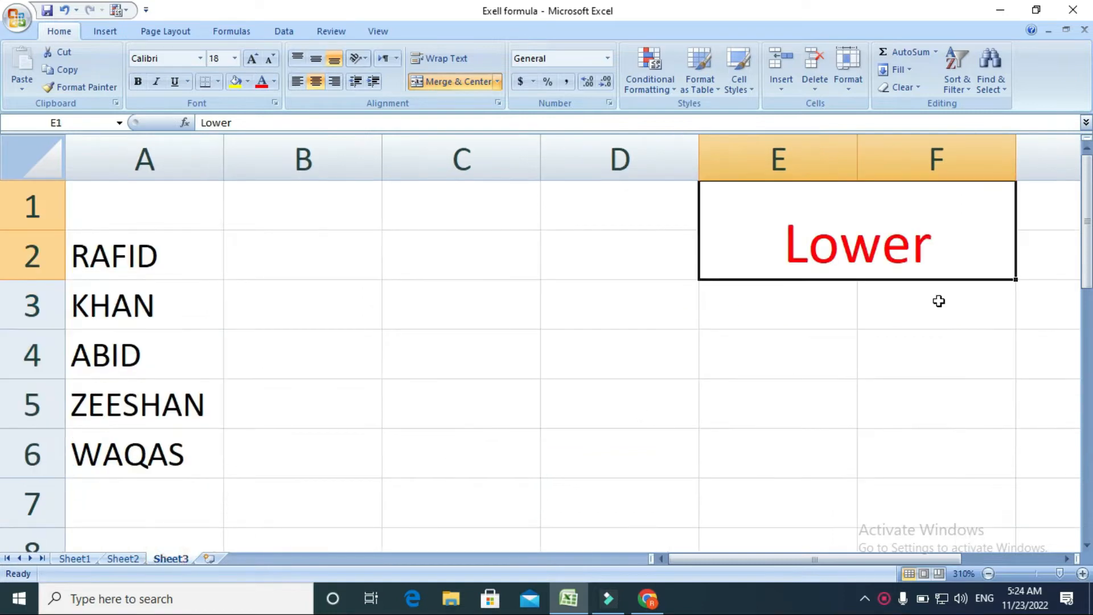
left_click(123, 560)
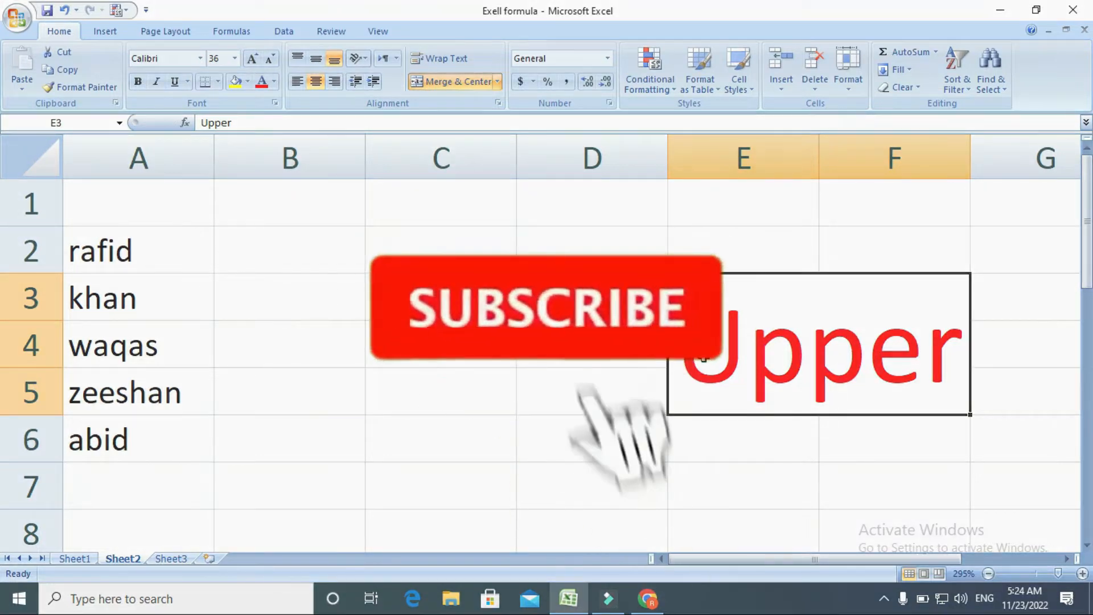
left_click(178, 558)
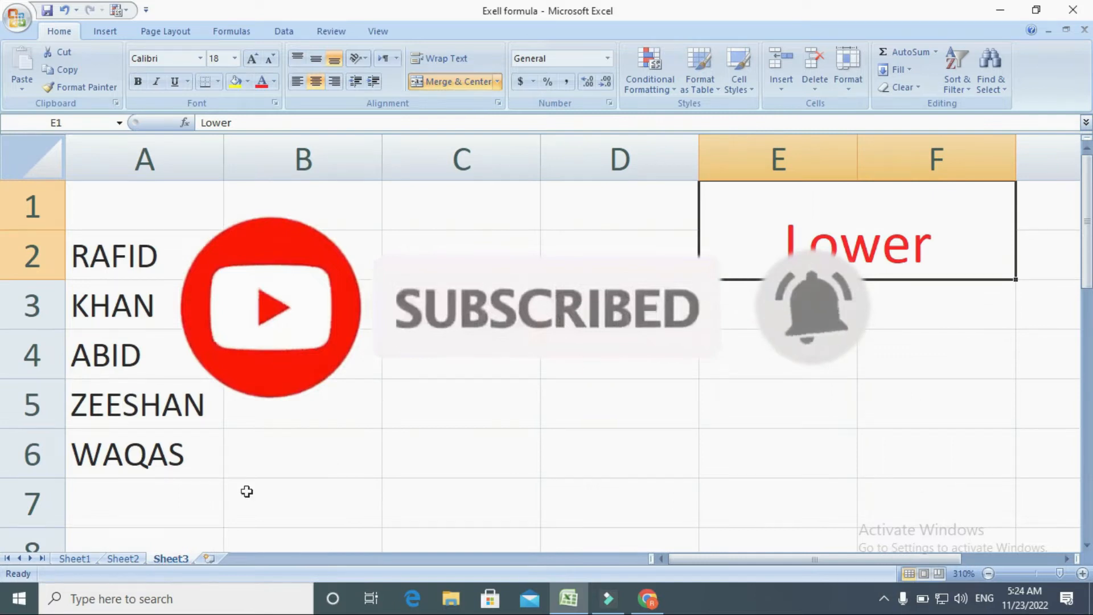
left_click(124, 558)
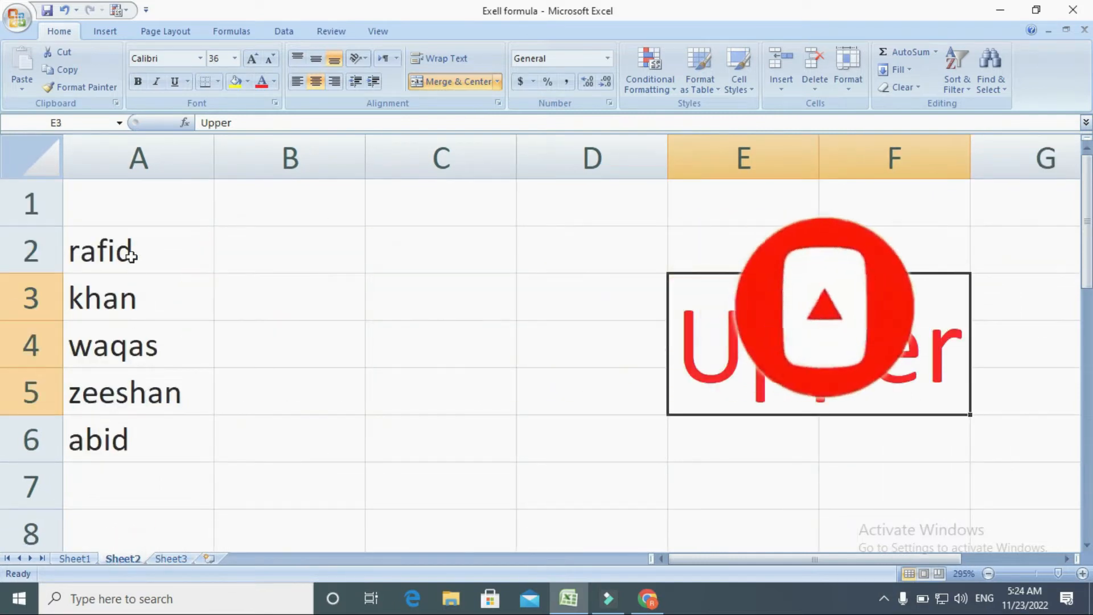
left_click(134, 253)
left_click(828, 350)
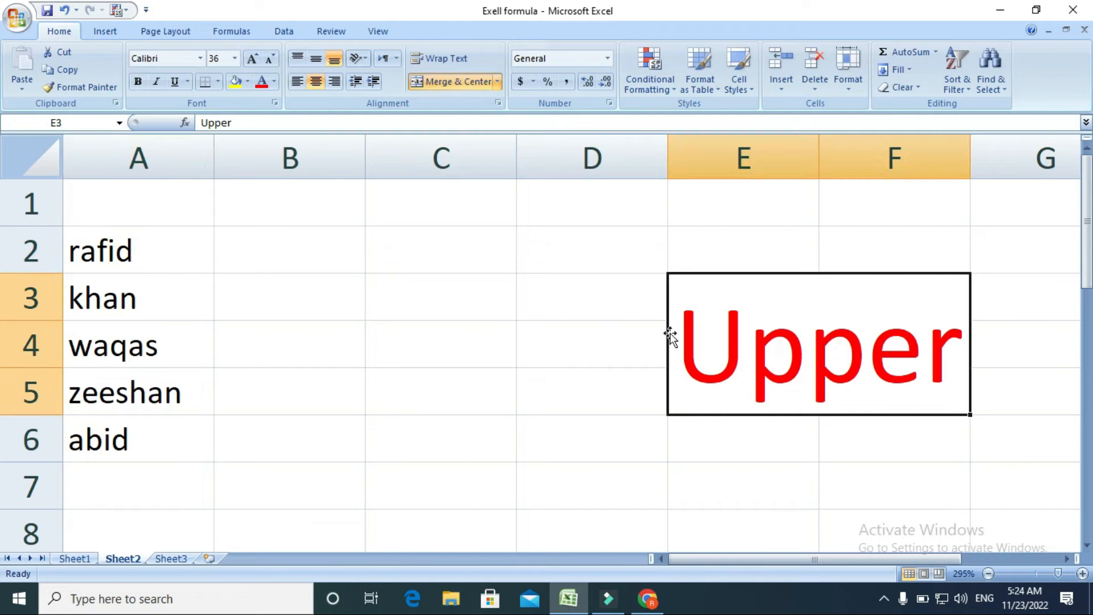
left_click(268, 248)
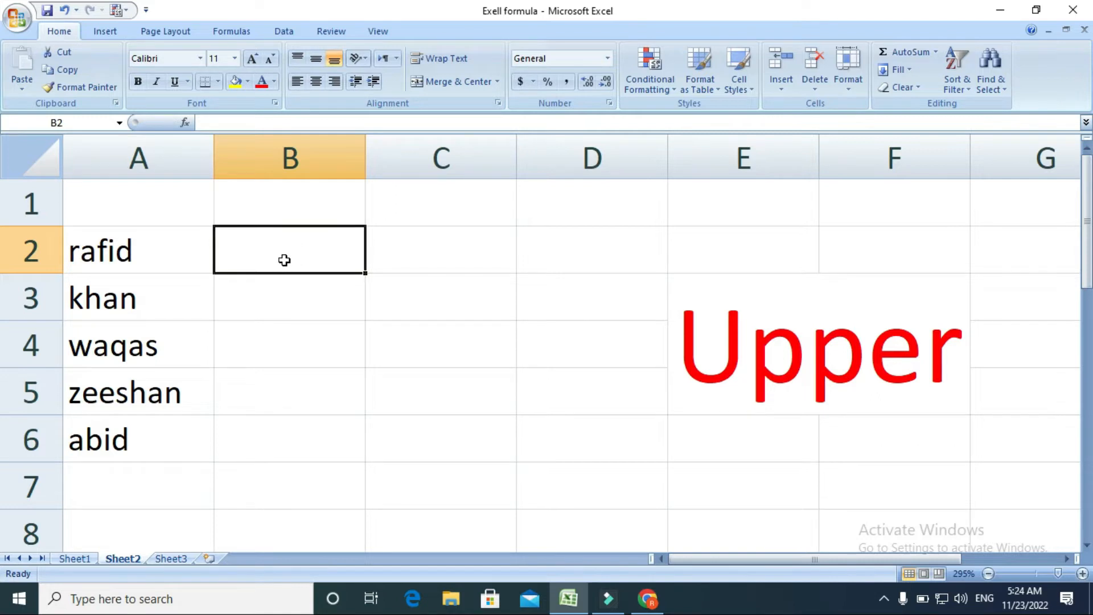
left_click(175, 558)
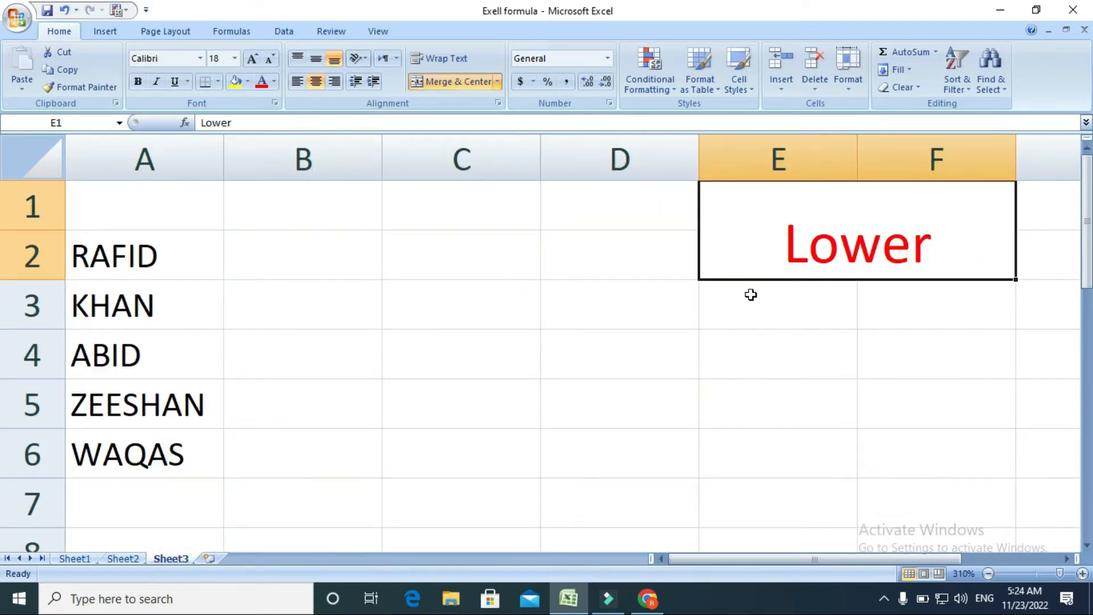
left_click(180, 555)
left_click(123, 558)
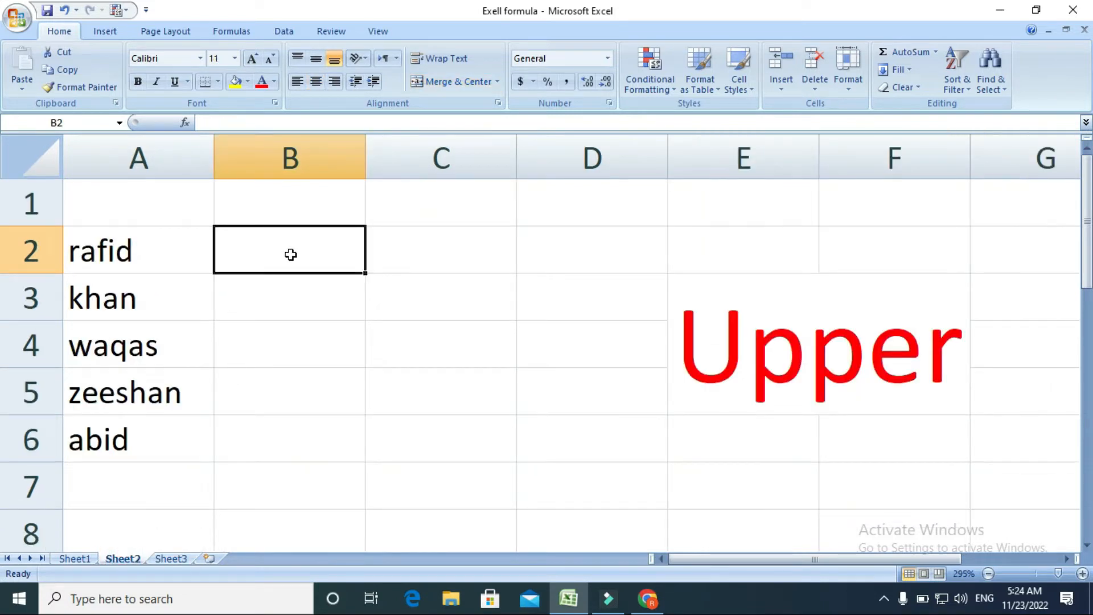
Step: Enter the formula =UPPER(A2) in cell B2 to convert the first name to capital letters
type("=")
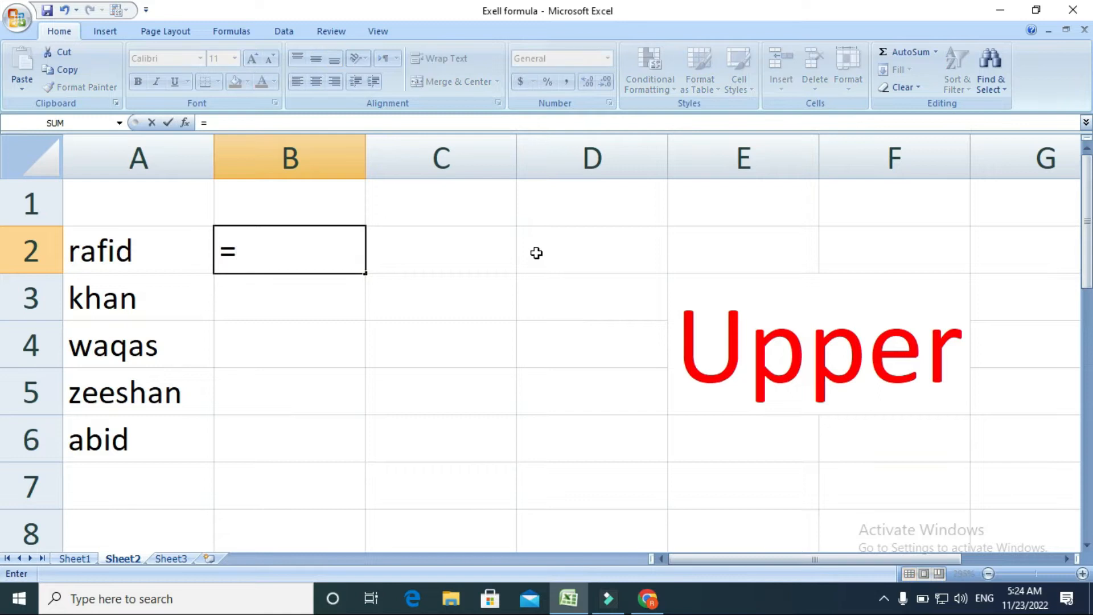
type("upper")
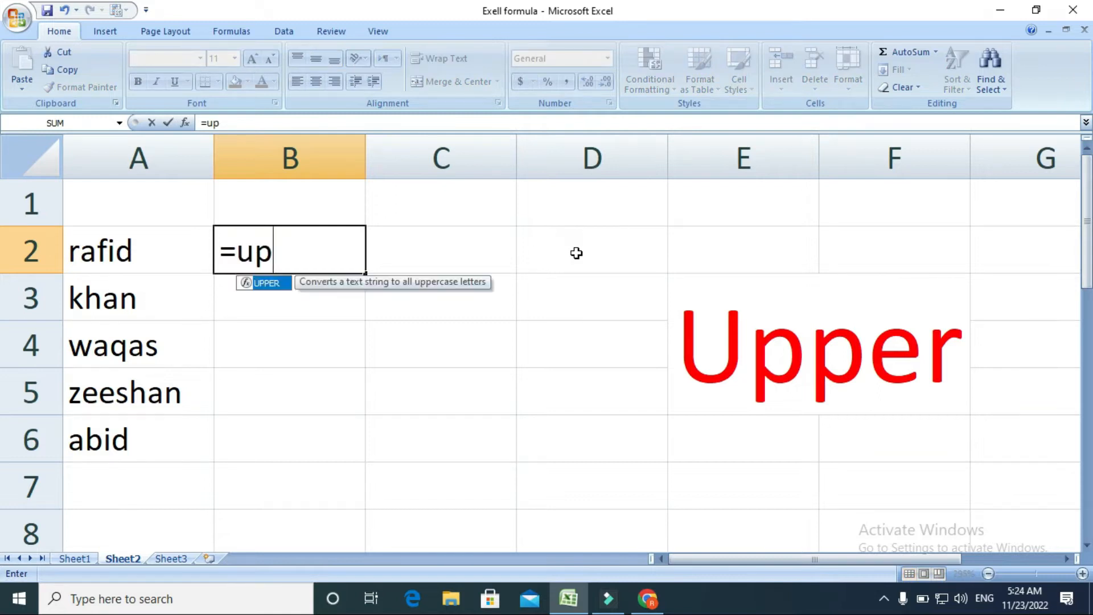
key("Tab")
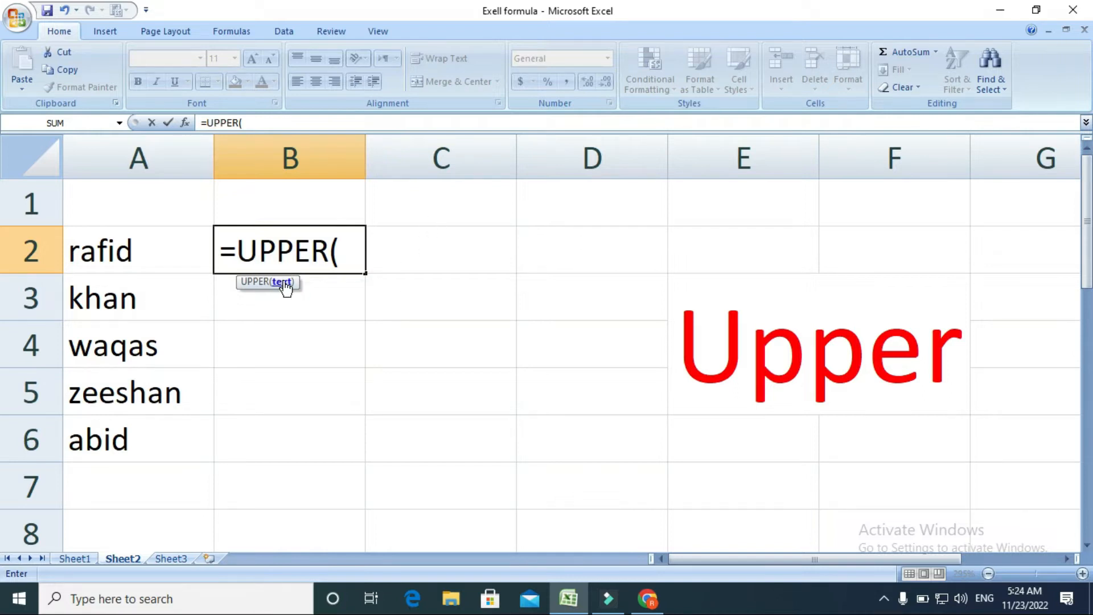
left_click(134, 251)
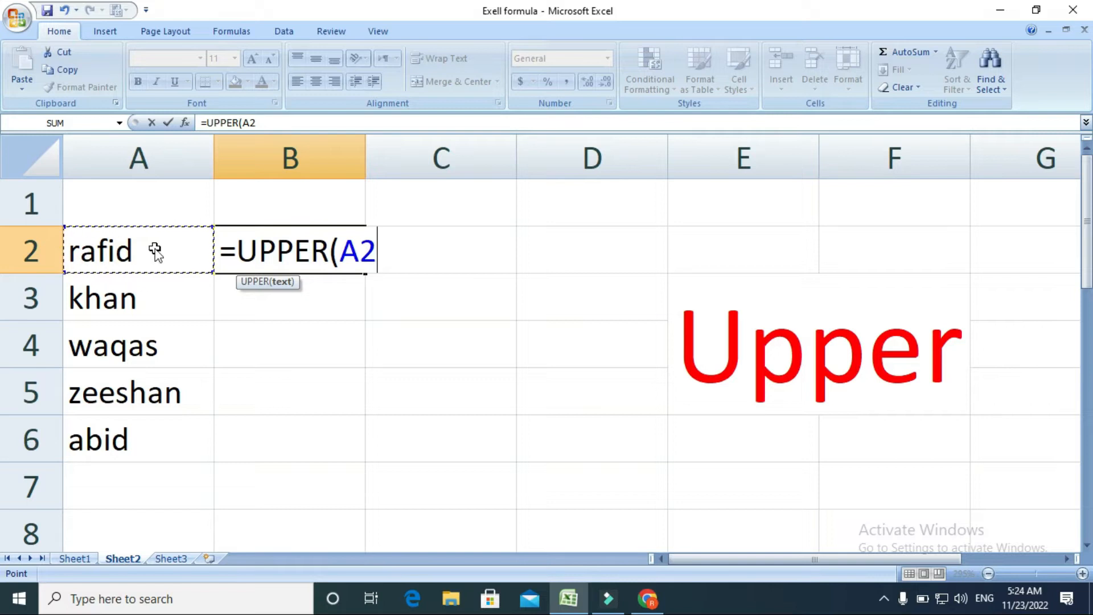
key("Return")
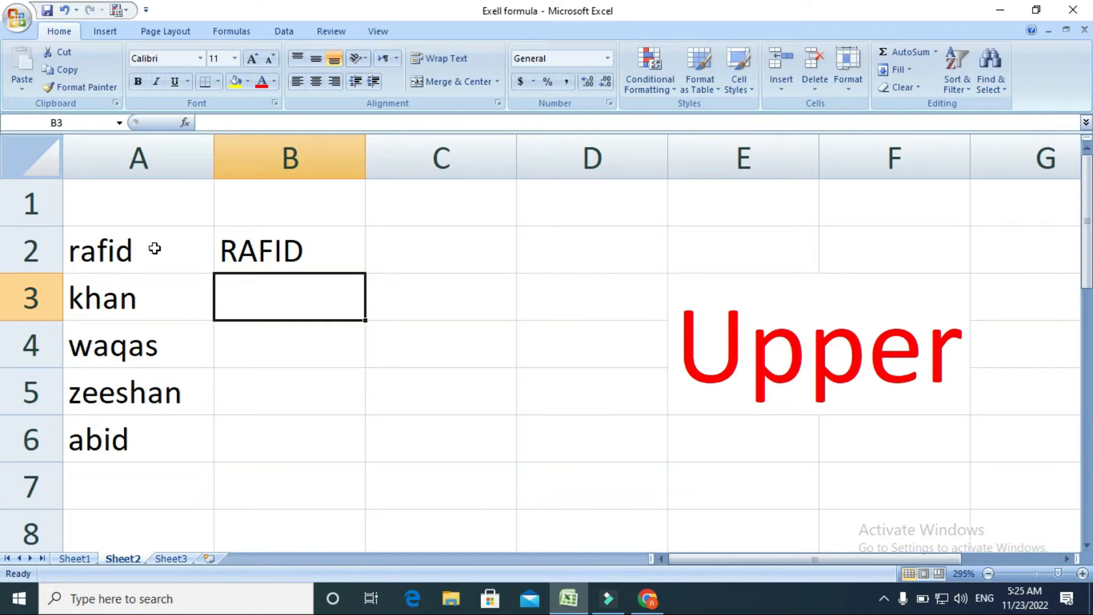
Step: Enter the formula =UPPER(A3) in cell B3 to convert the second name to capital letters
type("=")
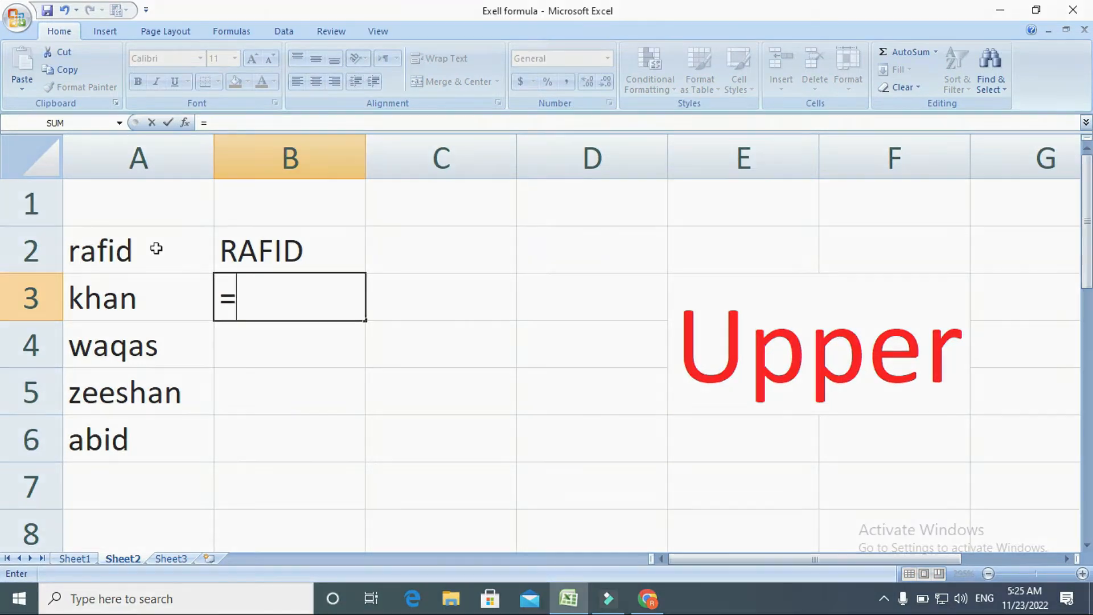
type("upper")
key("Tab")
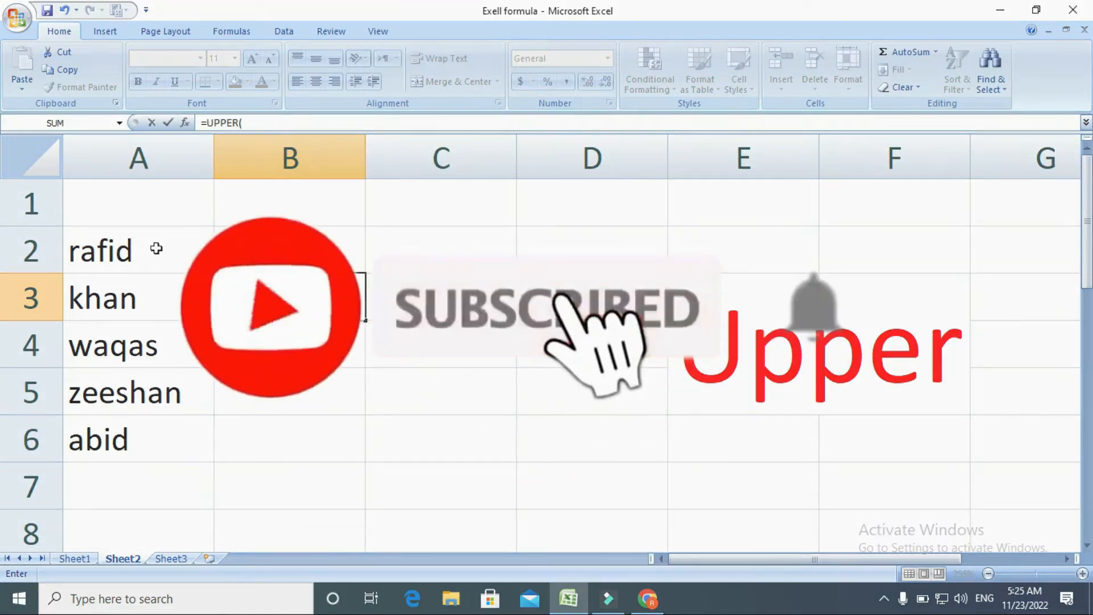
left_click(169, 298)
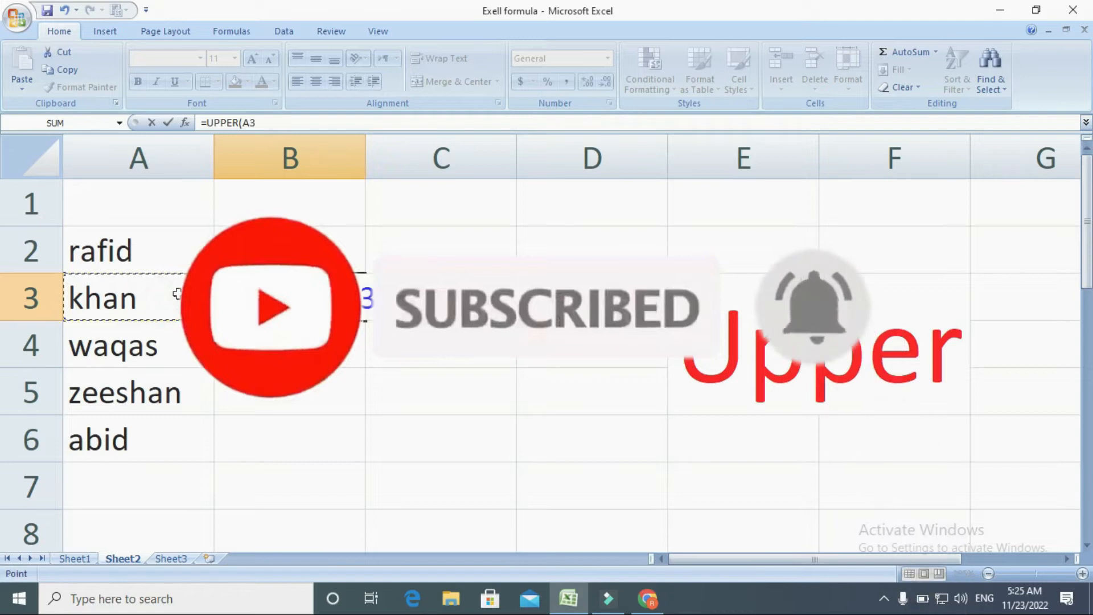
key("Return")
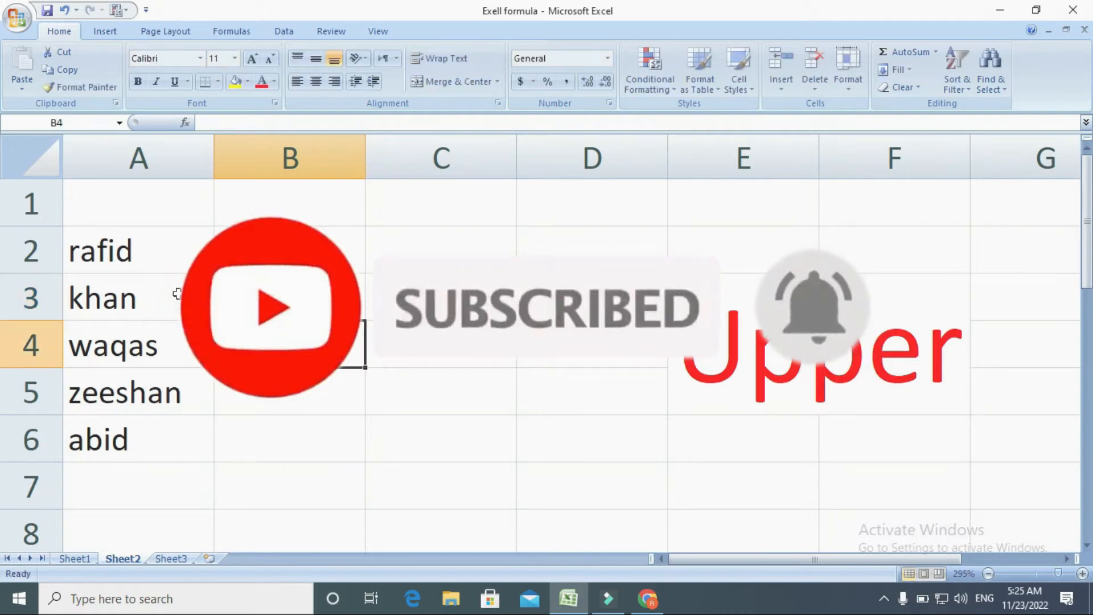
Step: Enter the formula =UPPER(A4) in cell B4 to convert the third name to capital letters
type("=")
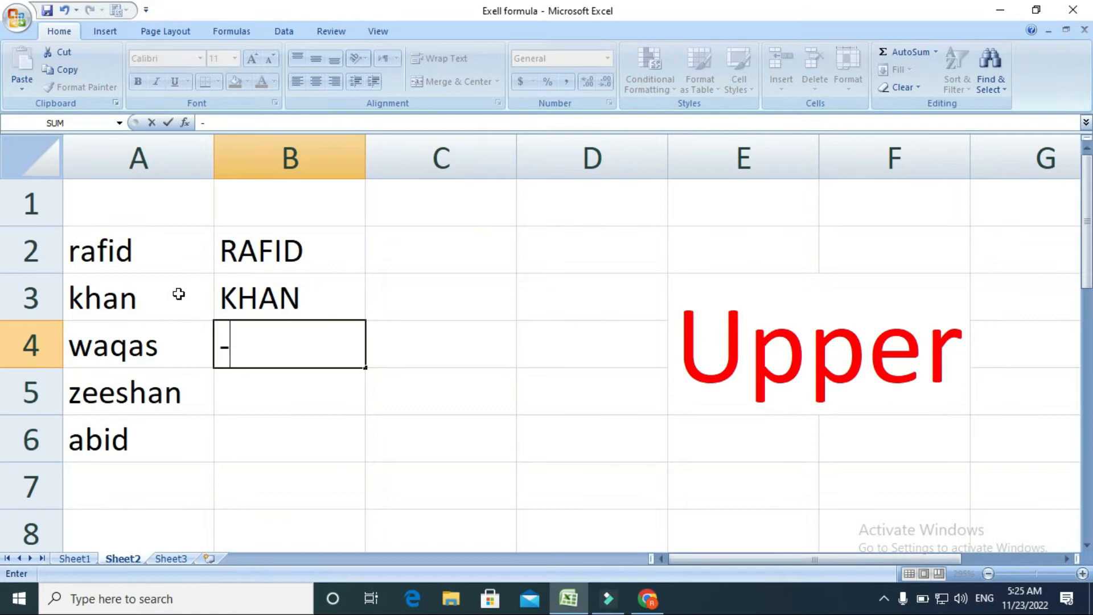
type("upper")
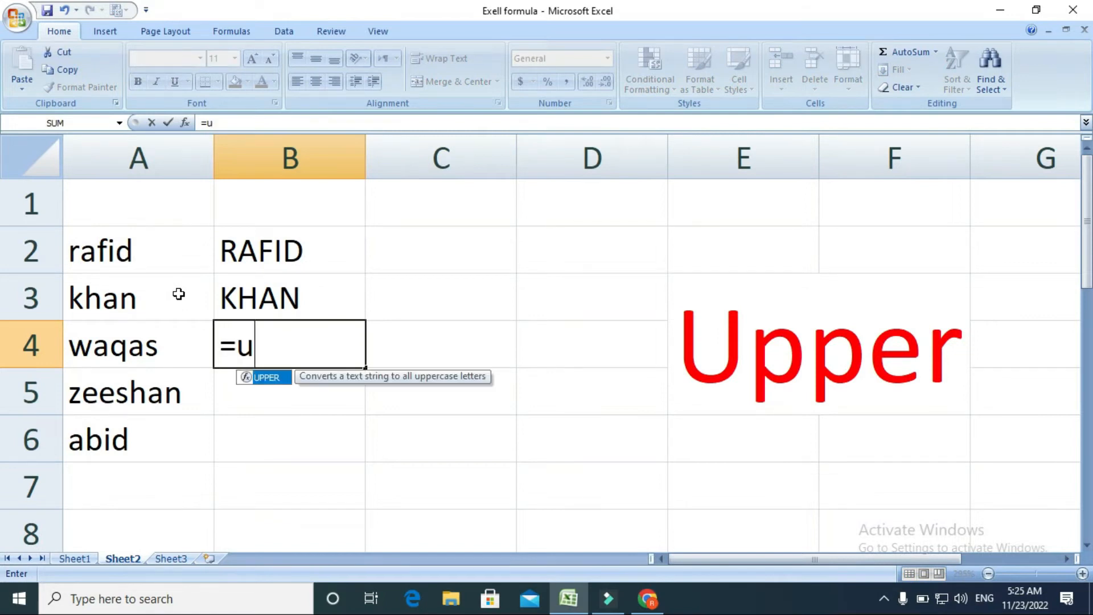
key("Tab")
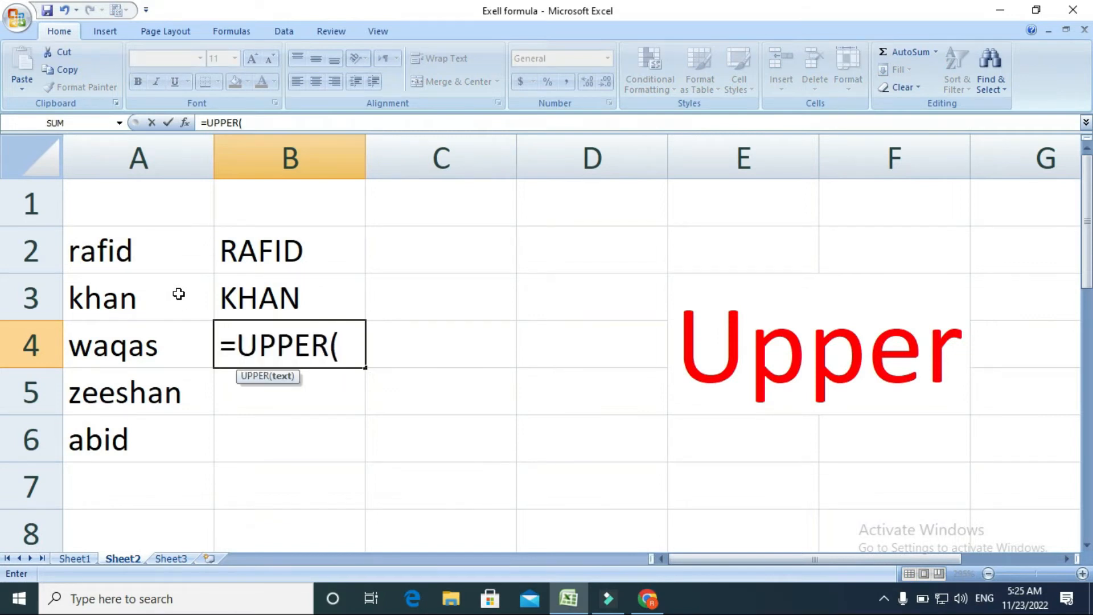
left_click(202, 339)
key("Return")
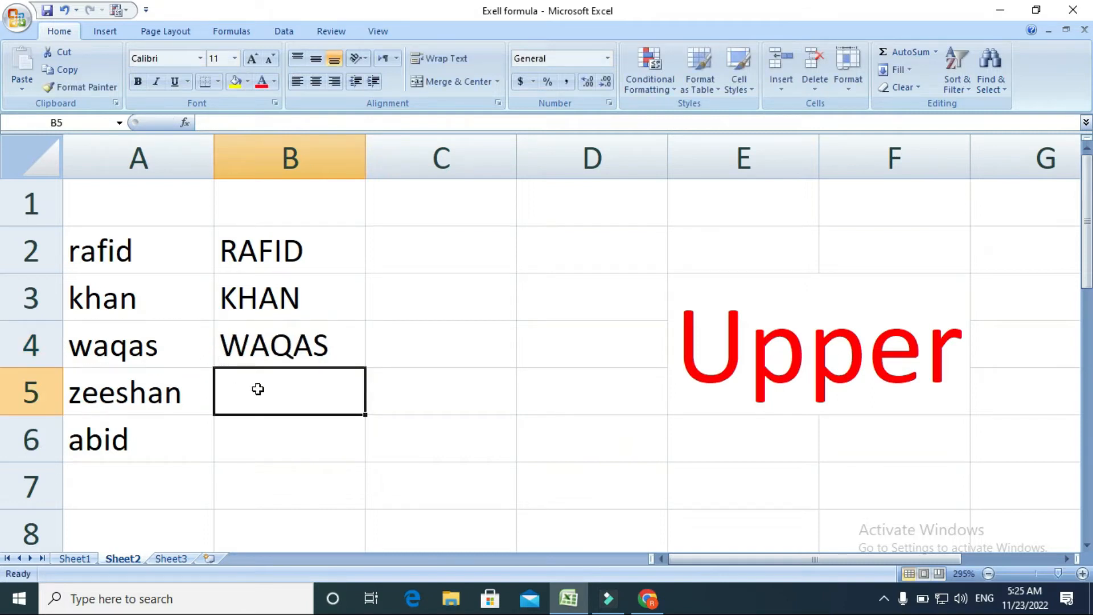
Step: Enter the formula =UPPER(A5) in cell B5 to convert the fourth name to capital letters
type("=")
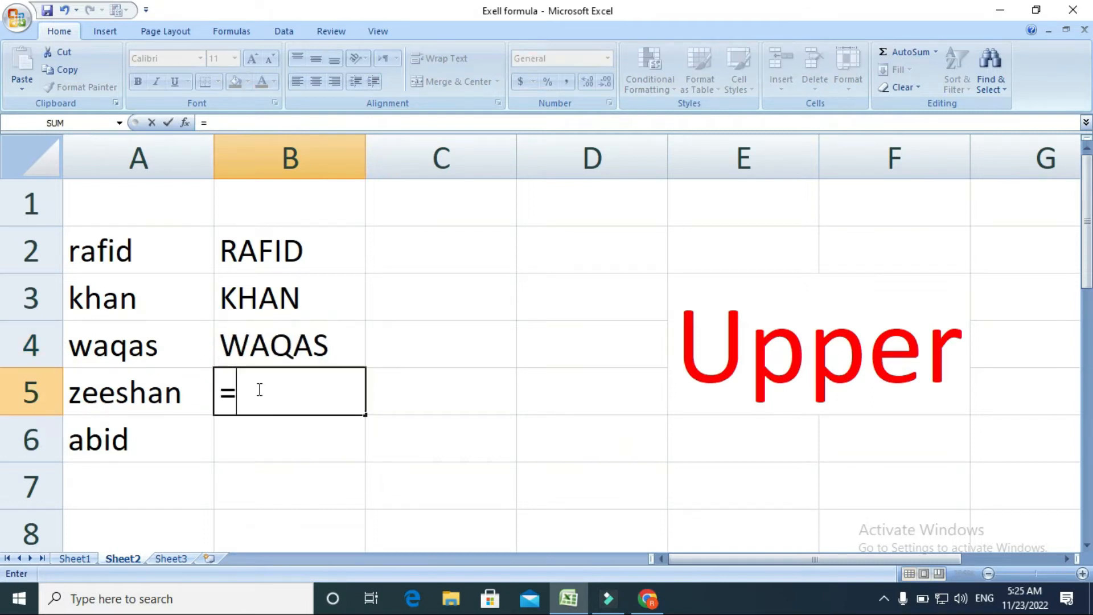
type("upper")
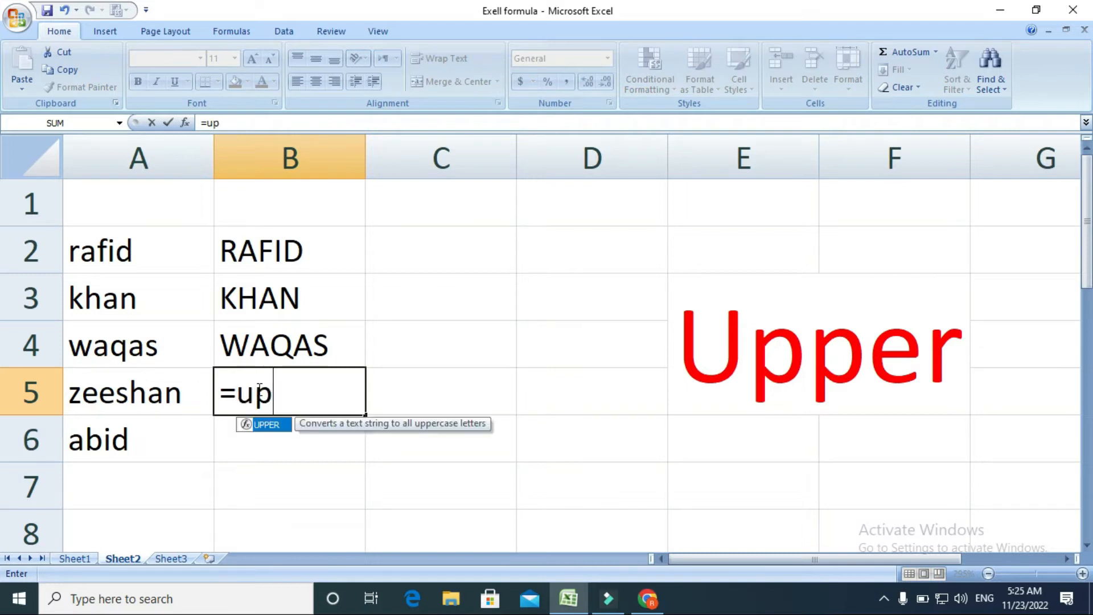
key("Tab")
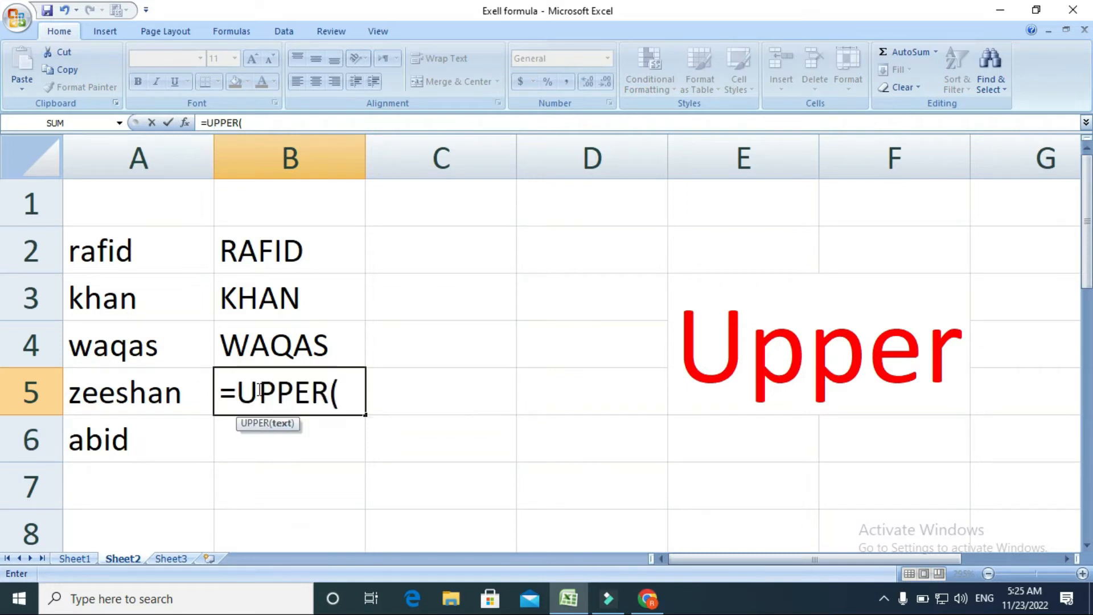
left_click(122, 397)
key("Return")
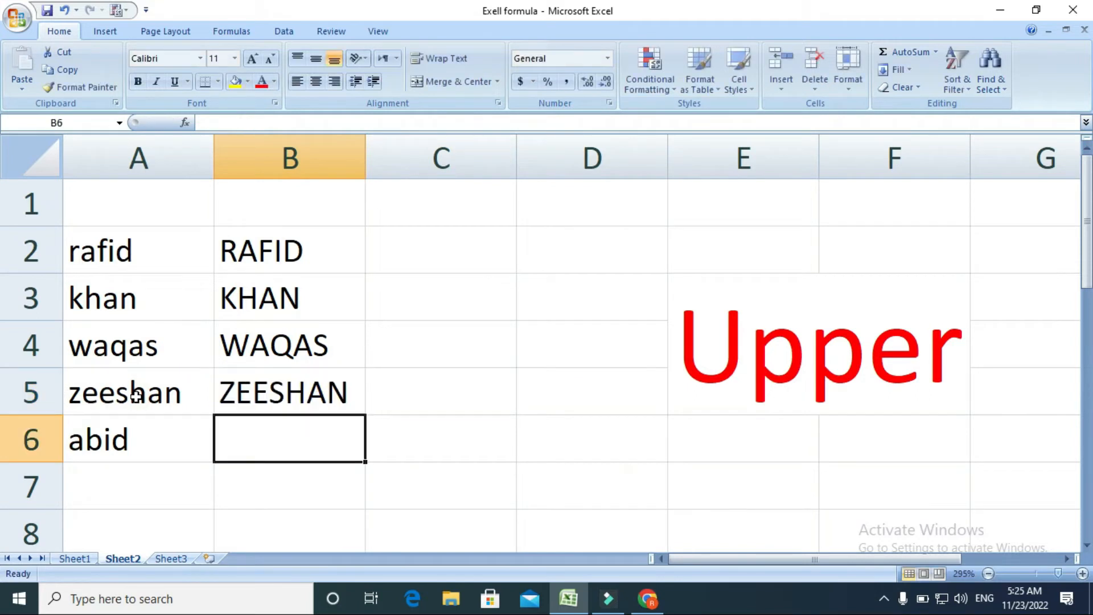
Step: Enter the formula =UPPER(A6) in cell B6 to convert the last name in the list to capital letters
type("=upp")
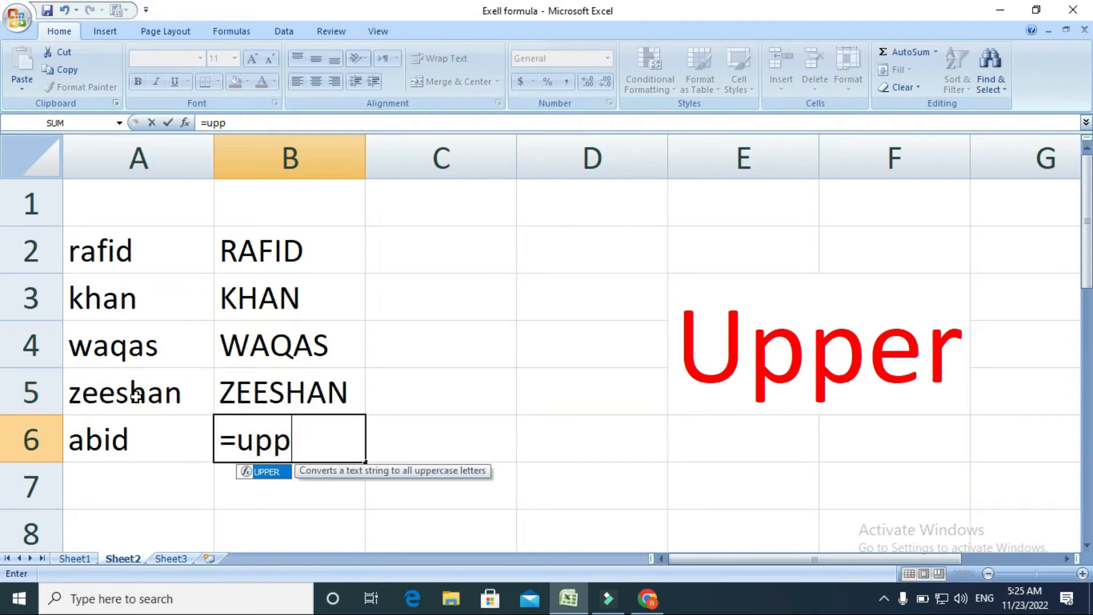
key("Tab")
left_click(150, 433)
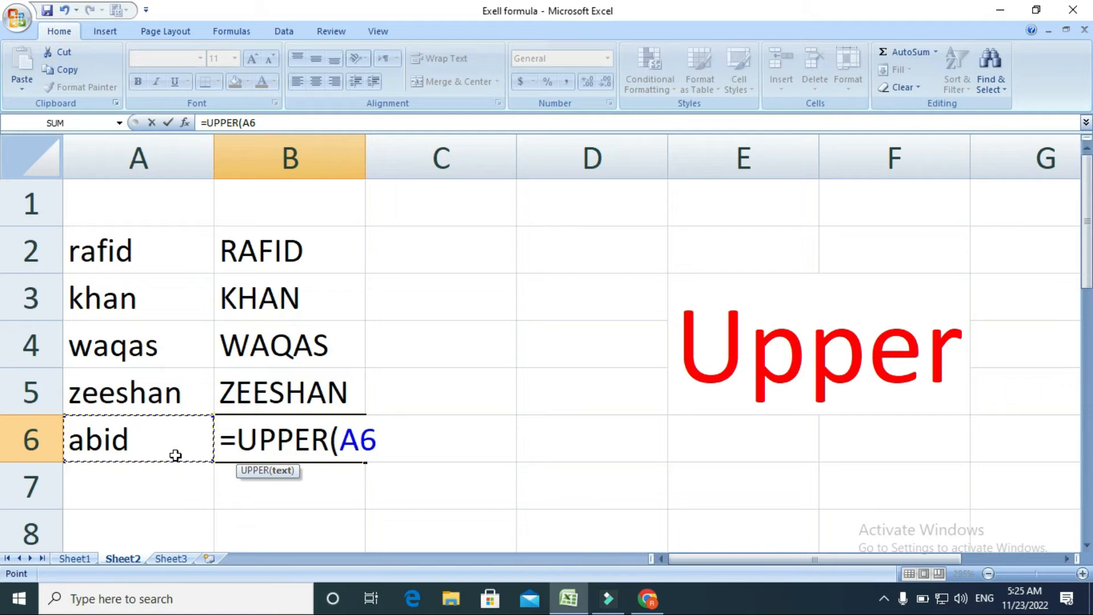
key("Return")
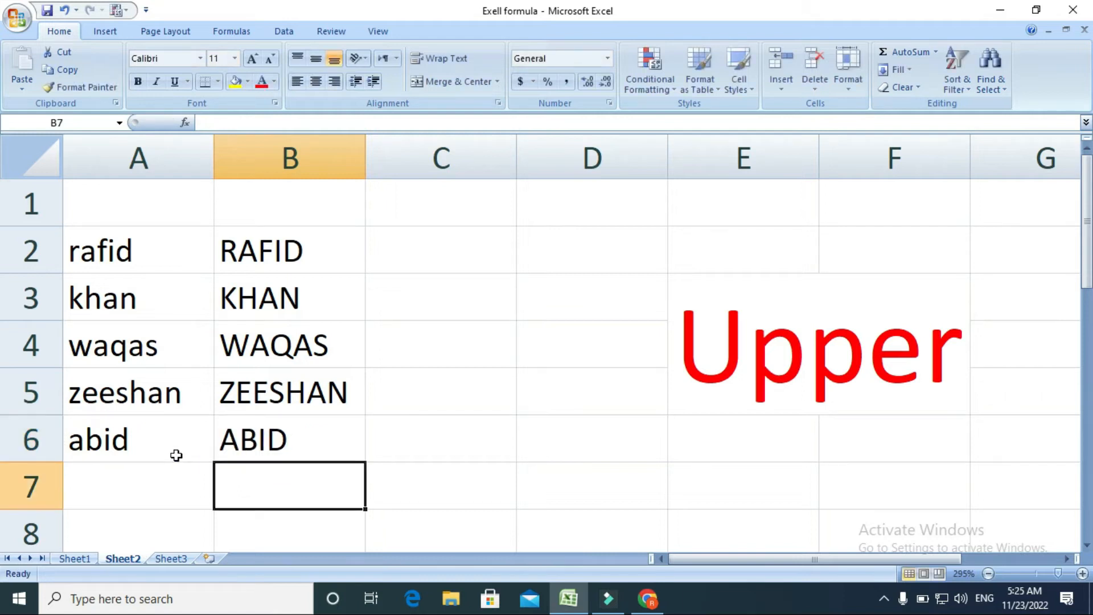
Step: Check the original names in A2 to A6 one by one against their converted versions in column B
left_click(114, 263)
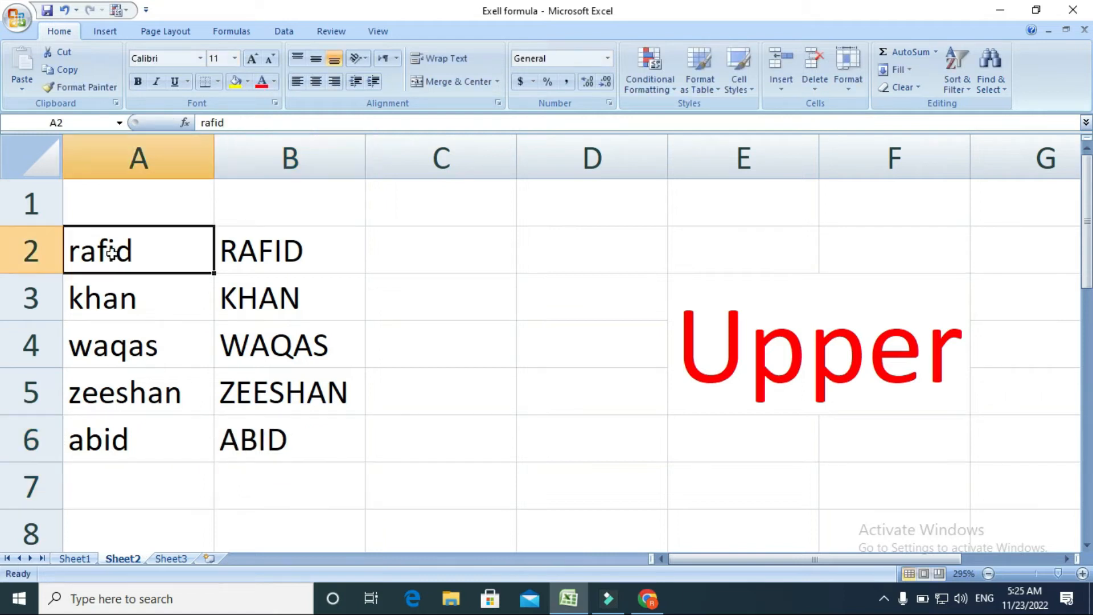
left_click(132, 206)
left_click(142, 248)
left_click(144, 287)
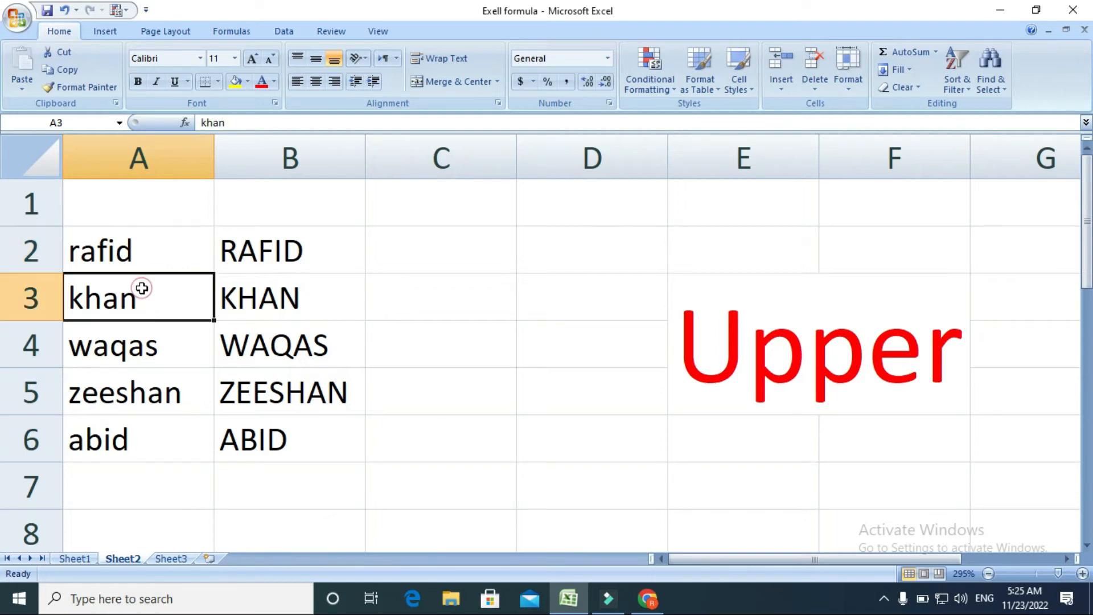
left_click(161, 344)
left_click(104, 393)
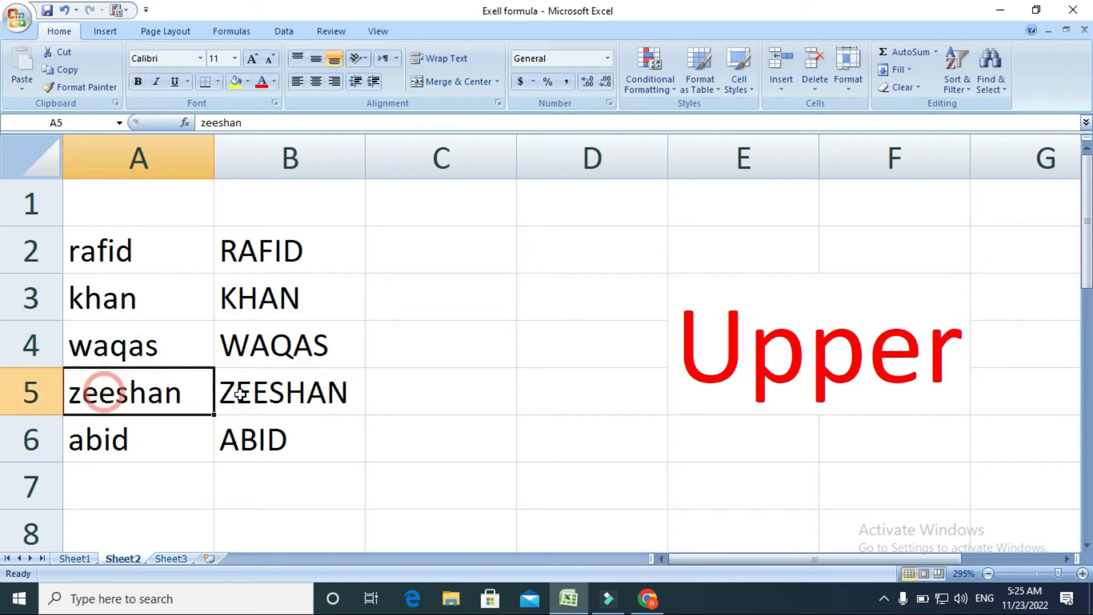
left_click(114, 439)
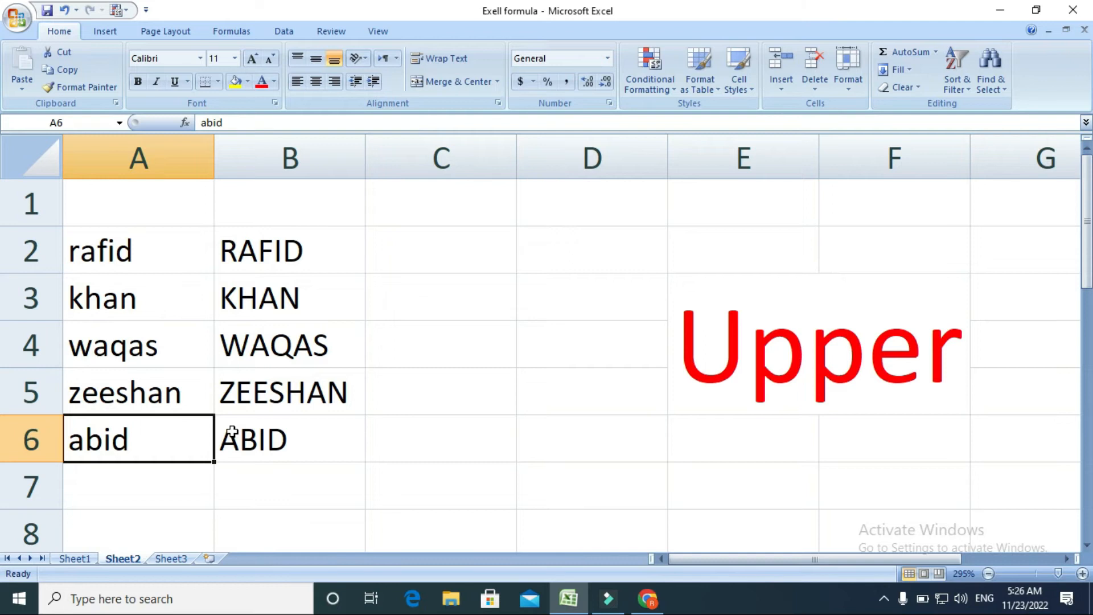
Step: On Sheet3, enter the formula =LOWER(A2) in cell B2 to convert the first name to lowercase
left_click(175, 558)
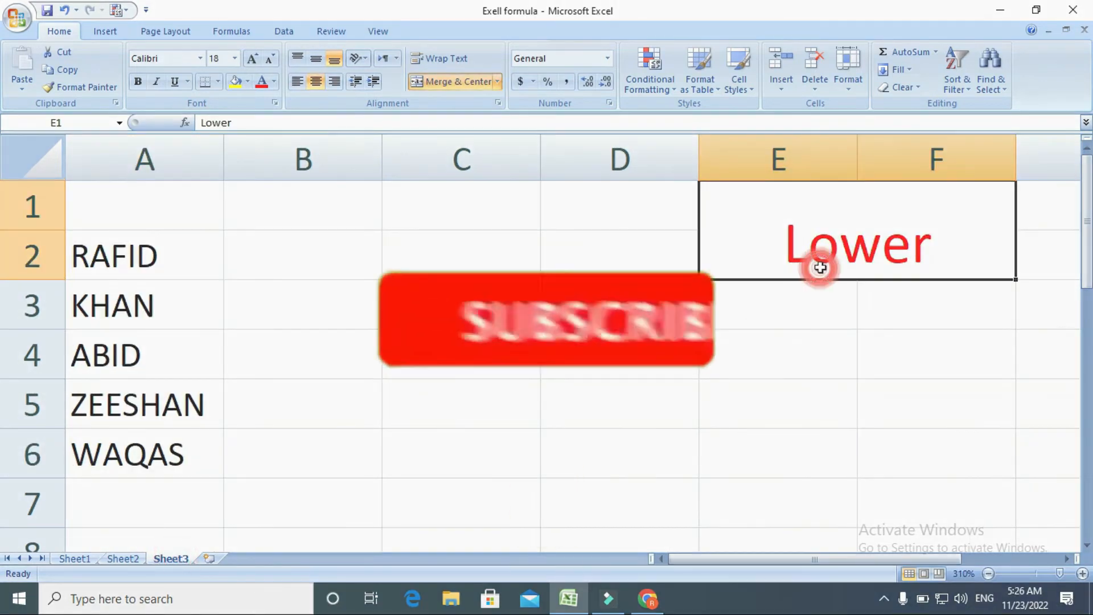
left_click(246, 261)
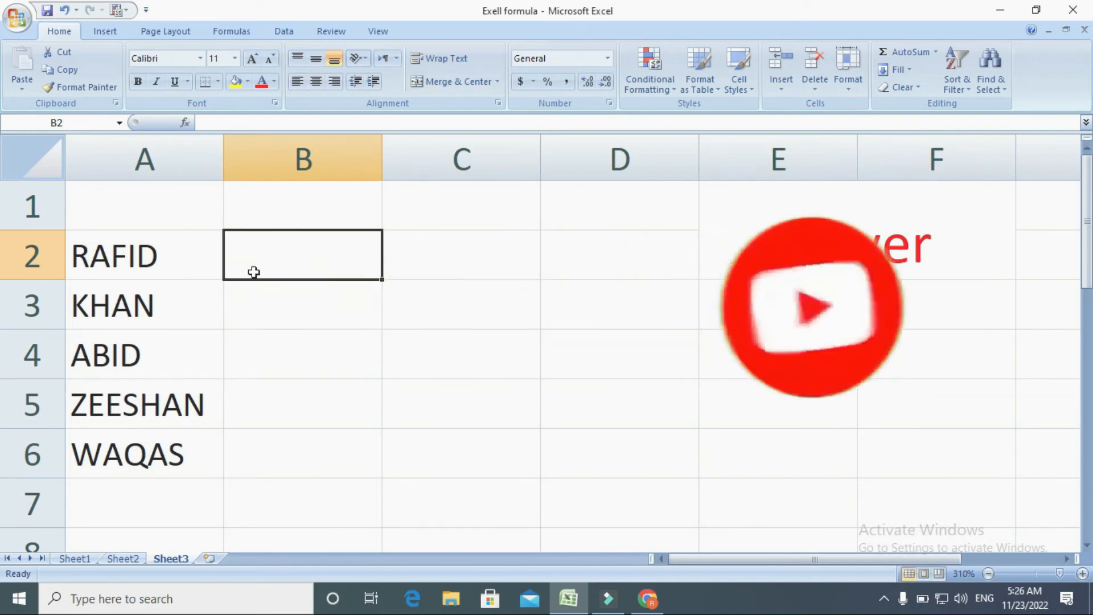
type("=")
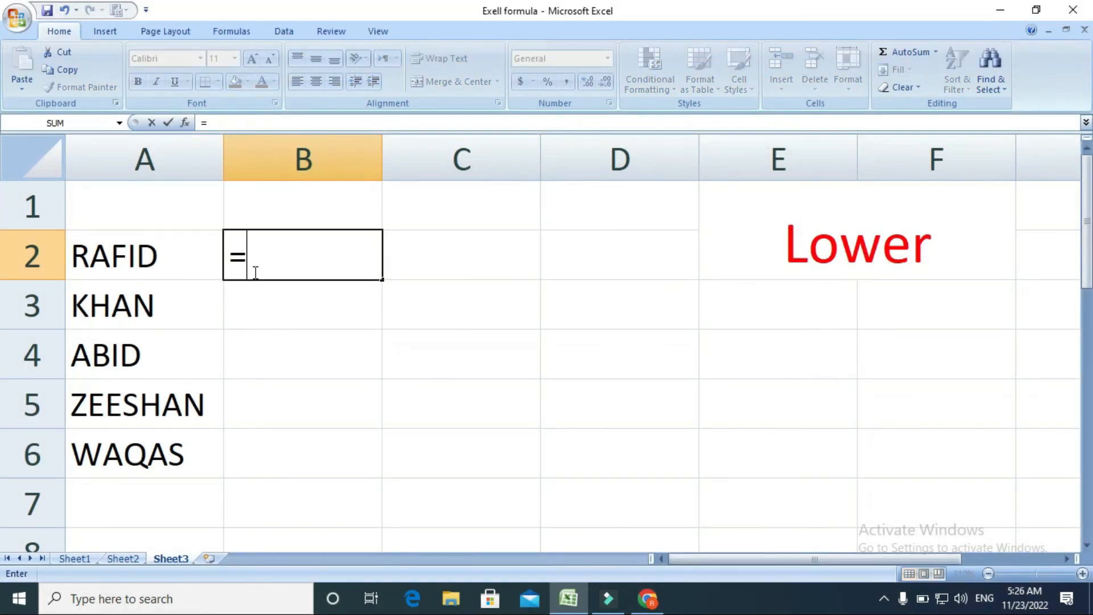
type("lower")
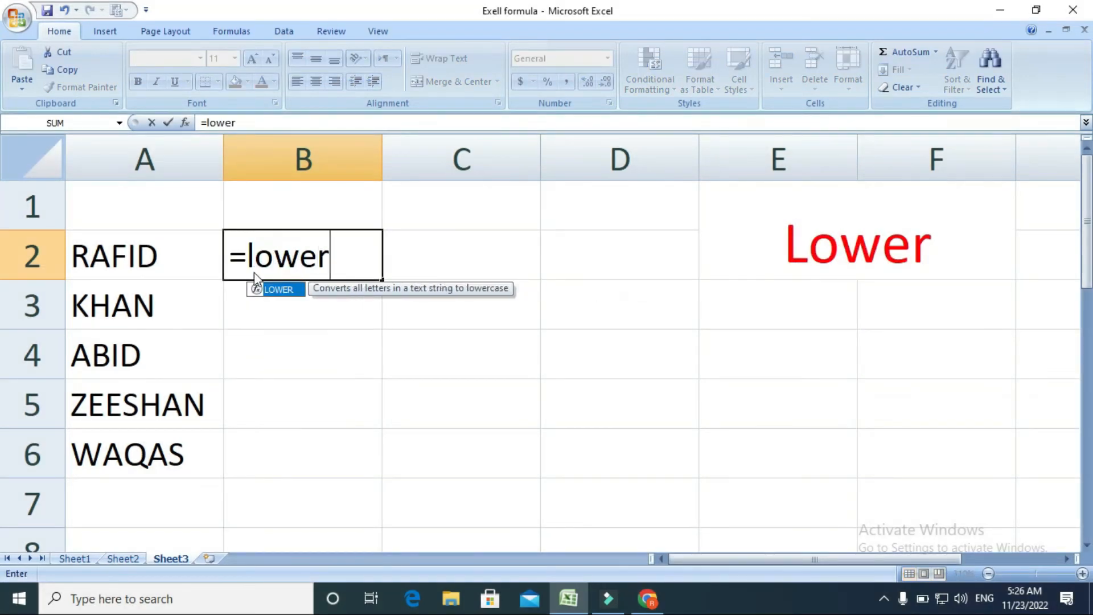
key("Tab")
left_click(179, 257)
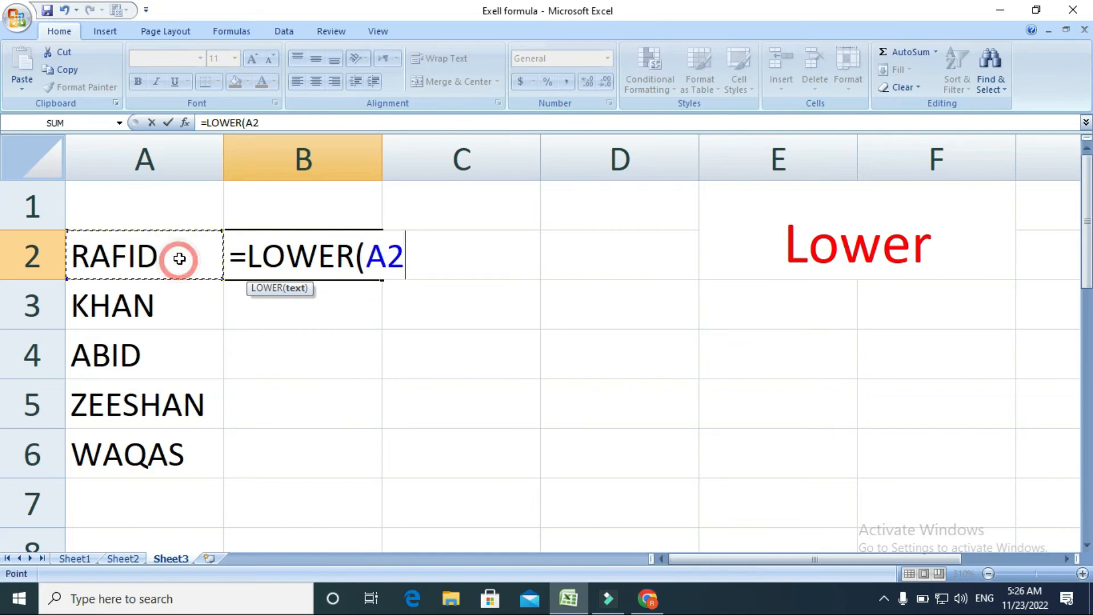
key("Return")
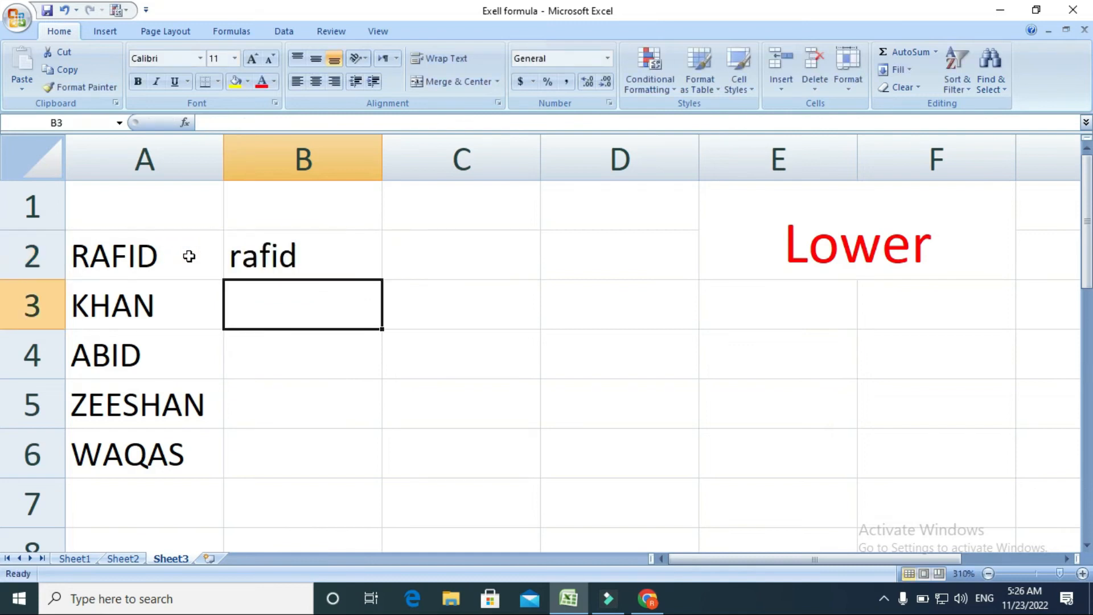
type("-")
key("Escape")
type("-")
key("Escape")
Step: Enter the formula =LOWER(A3) in cell B3 to convert the second name to lowercase
type("=")
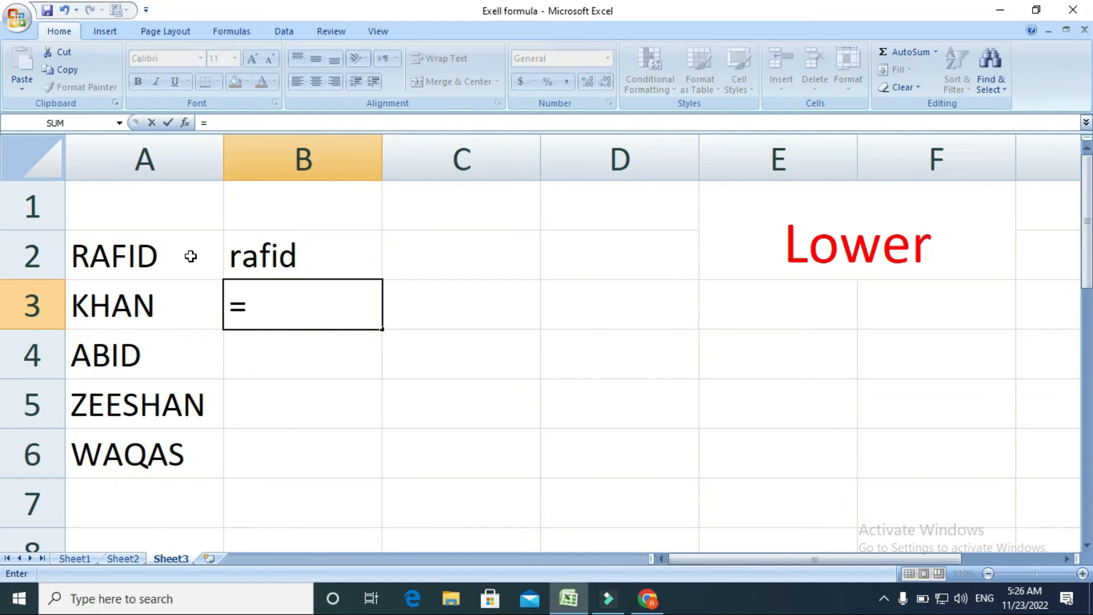
type("lower")
key("Tab")
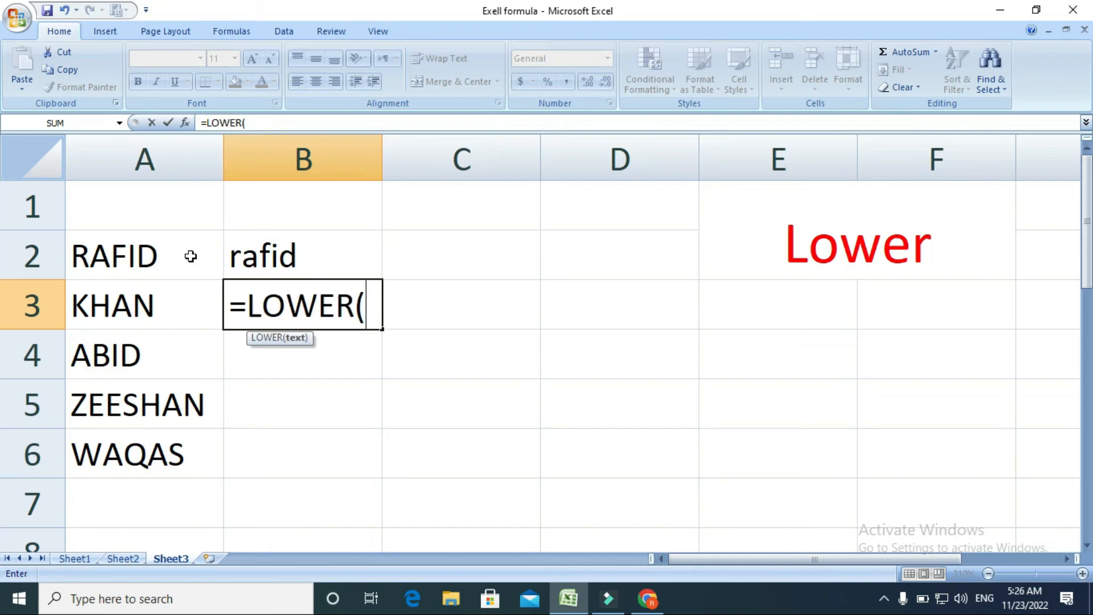
left_click(167, 300)
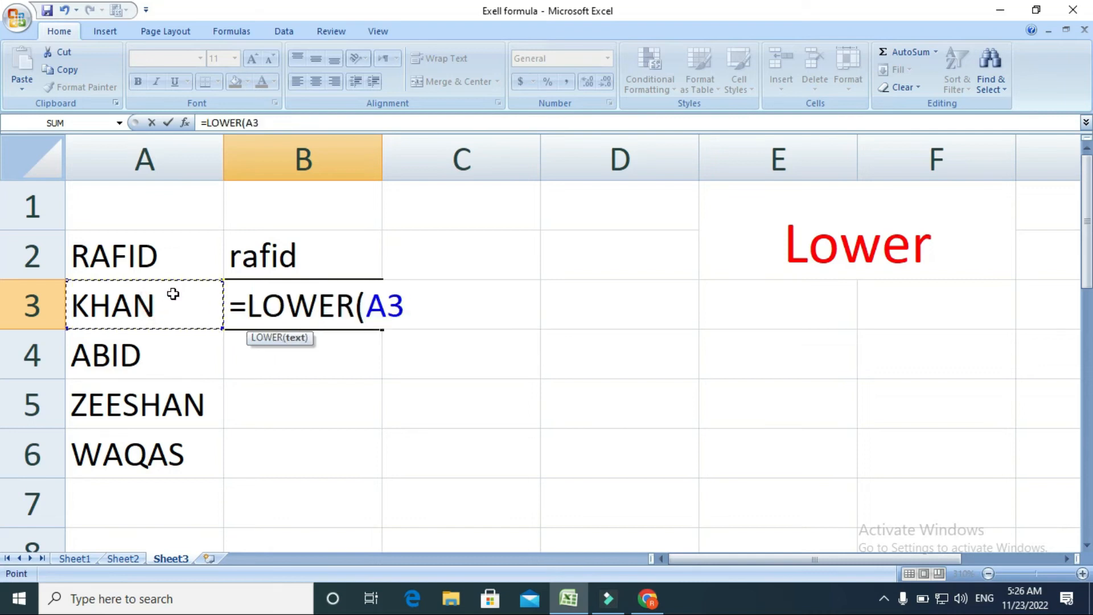
key("Return")
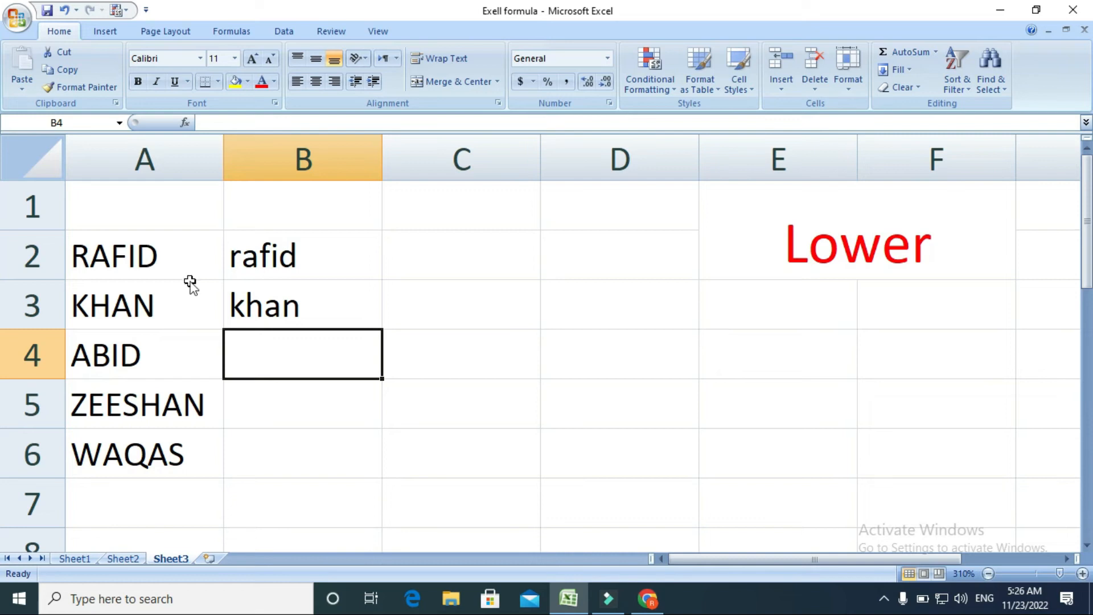
Step: Enter the formula =LOWER(A4) in cell B4 to convert the third name to lowercase
type("=")
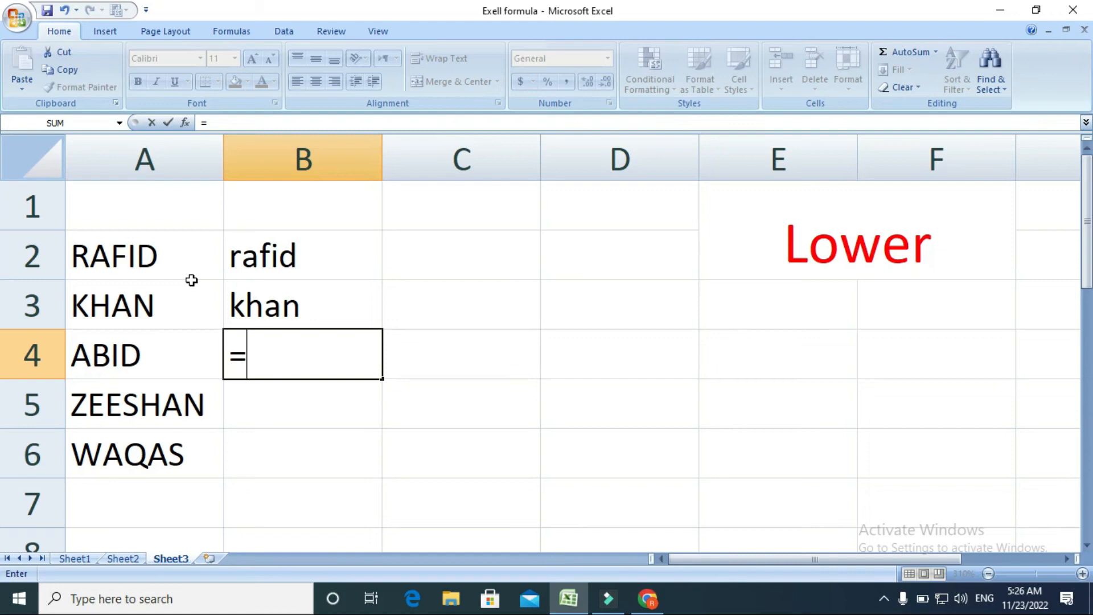
type("lower")
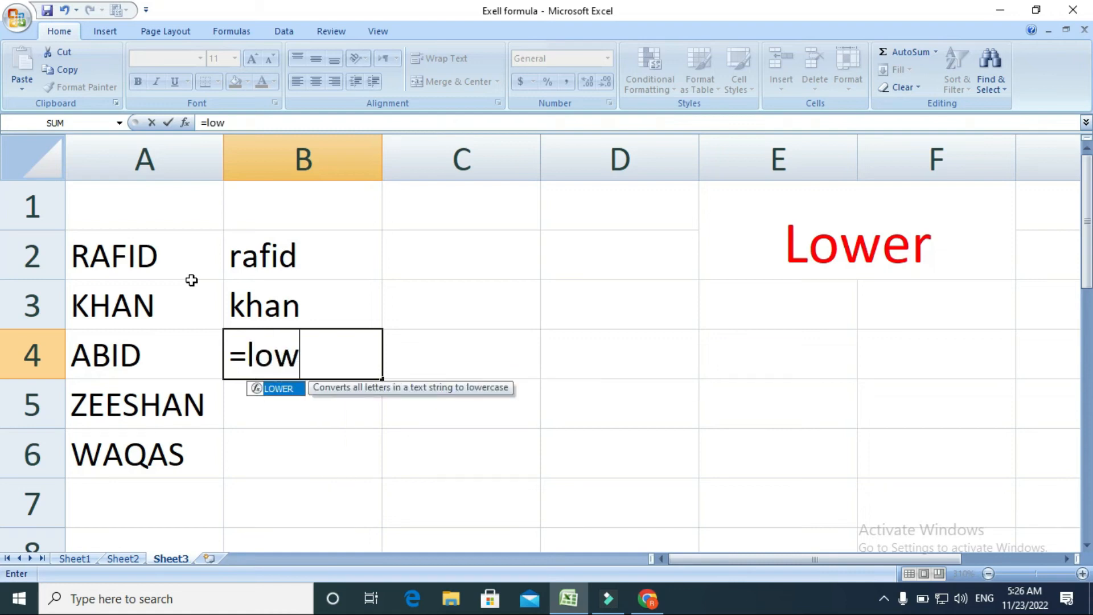
key("Tab")
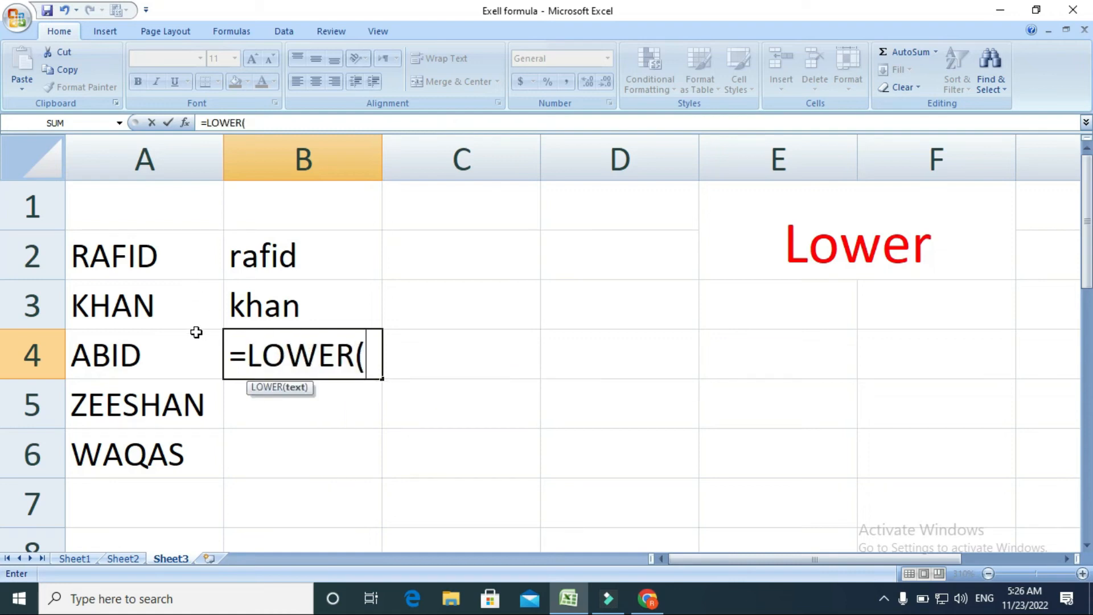
left_click(149, 359)
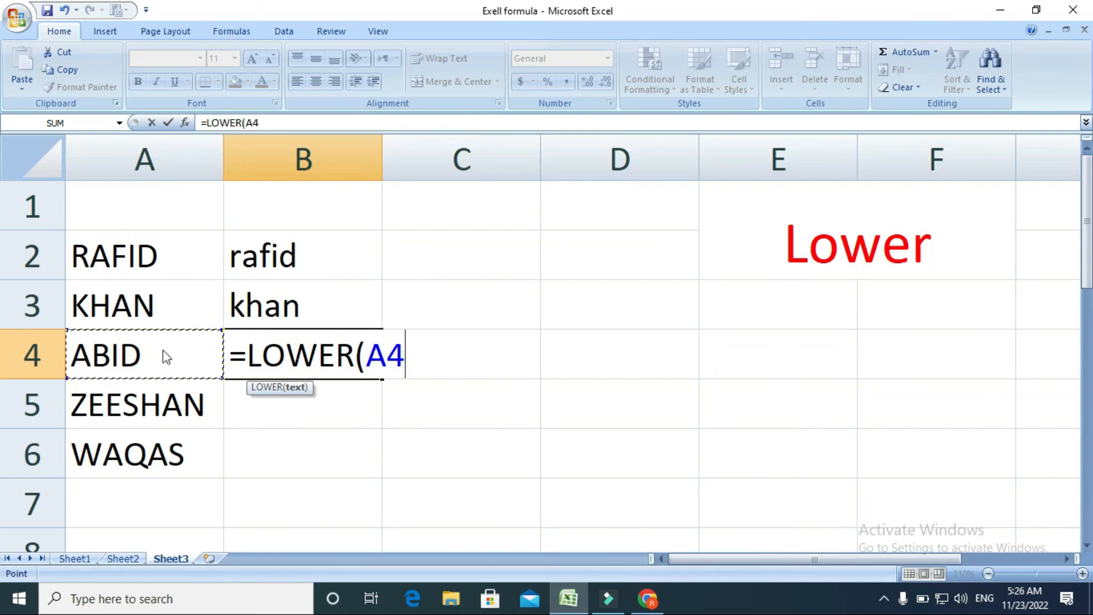
key("Return")
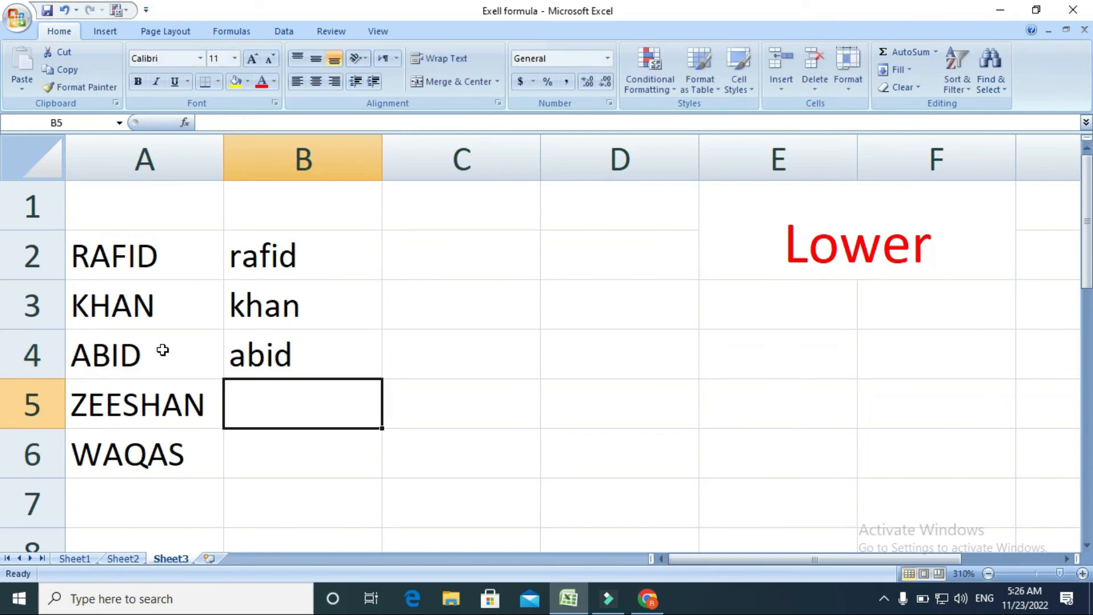
Step: Enter the formula =LOWER(A5) in cell B5 to convert the fourth name to lowercase
type("=lowe")
key("Tab")
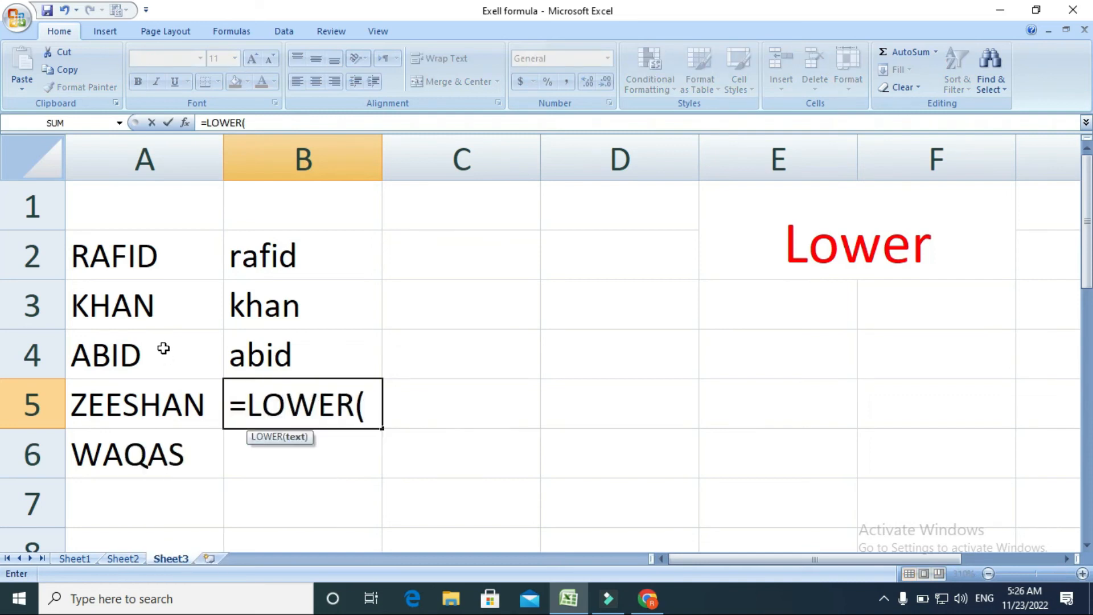
left_click(149, 405)
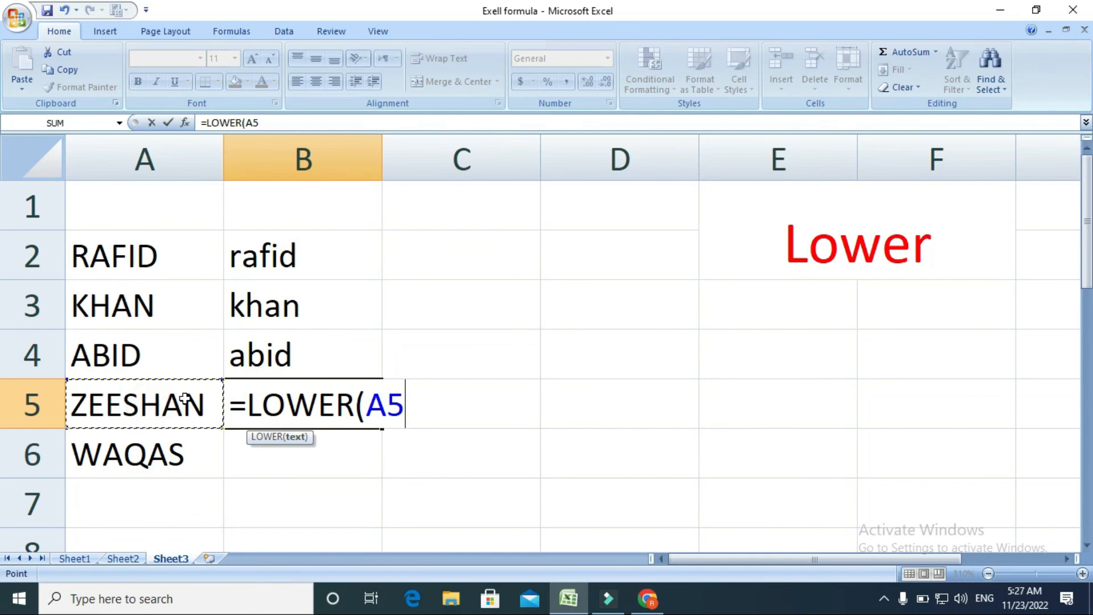
key("Return")
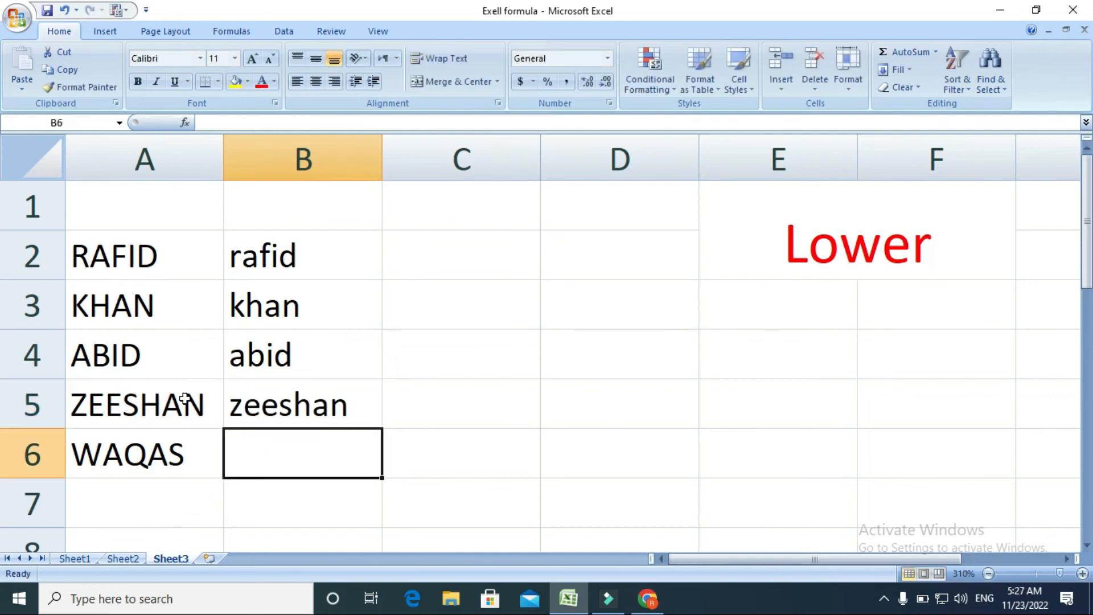
type("=upper")
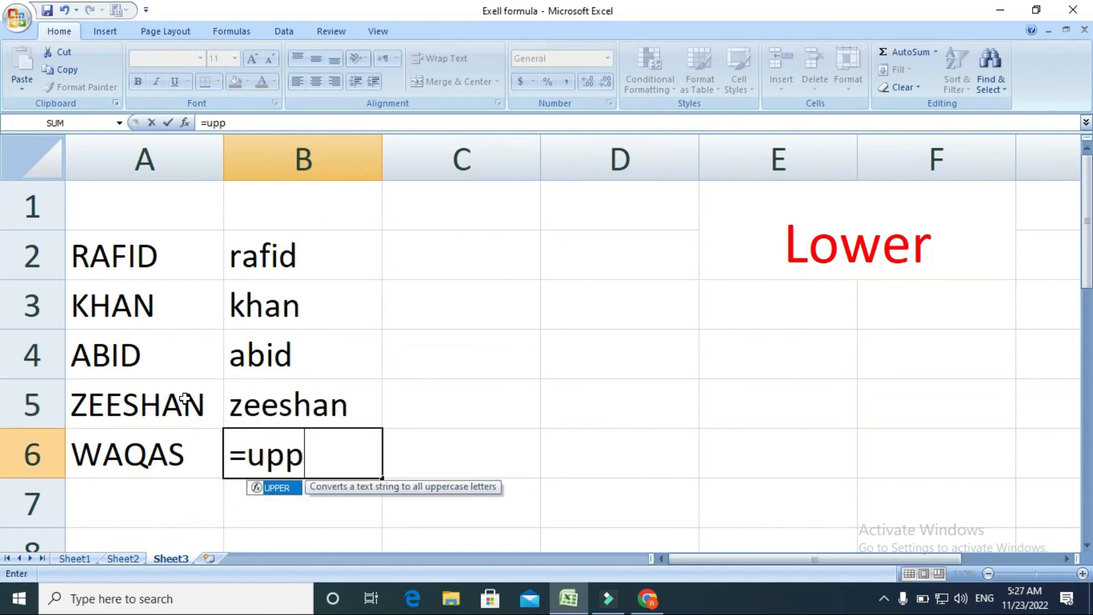
key("Tab")
key("BackSpace")
key("BackSpace")
key("BackSpace")
key("BackSpace")
key("BackSpace")
key("BackSpace")
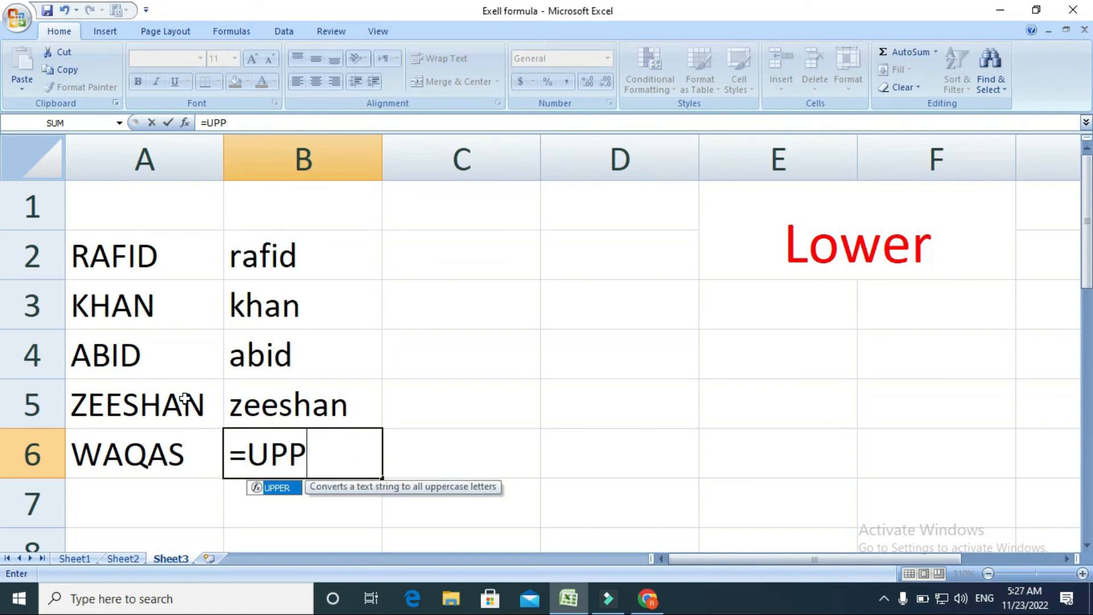
Step: Enter the formula =LOWER(A6) in cell B6 to convert the last name in the list to lowercase
type("loo")
key("BackSpace")
type("wer")
key("Tab")
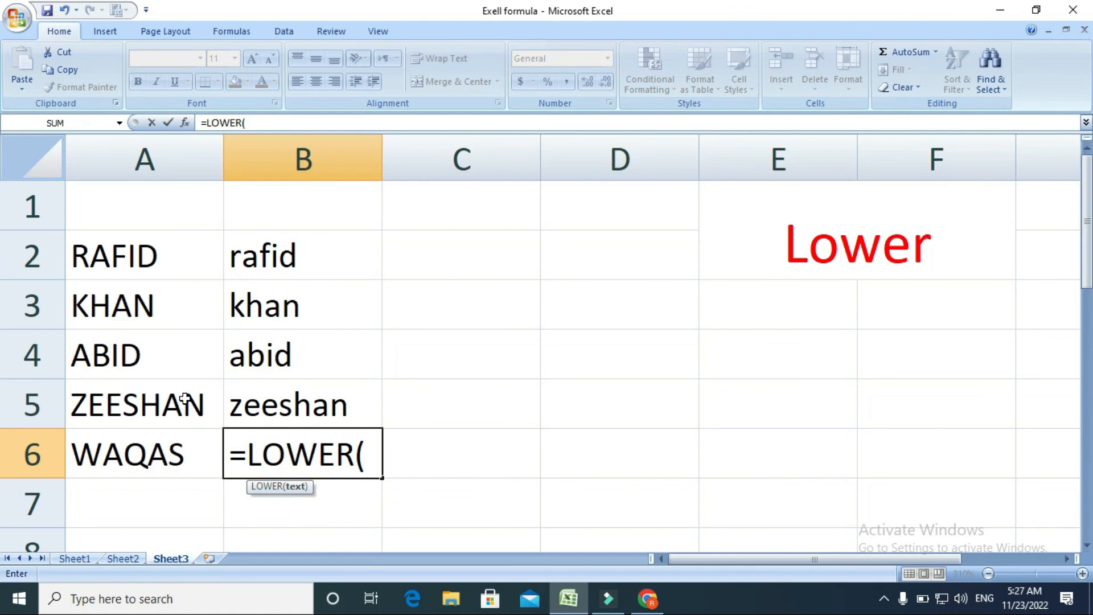
left_click(123, 454)
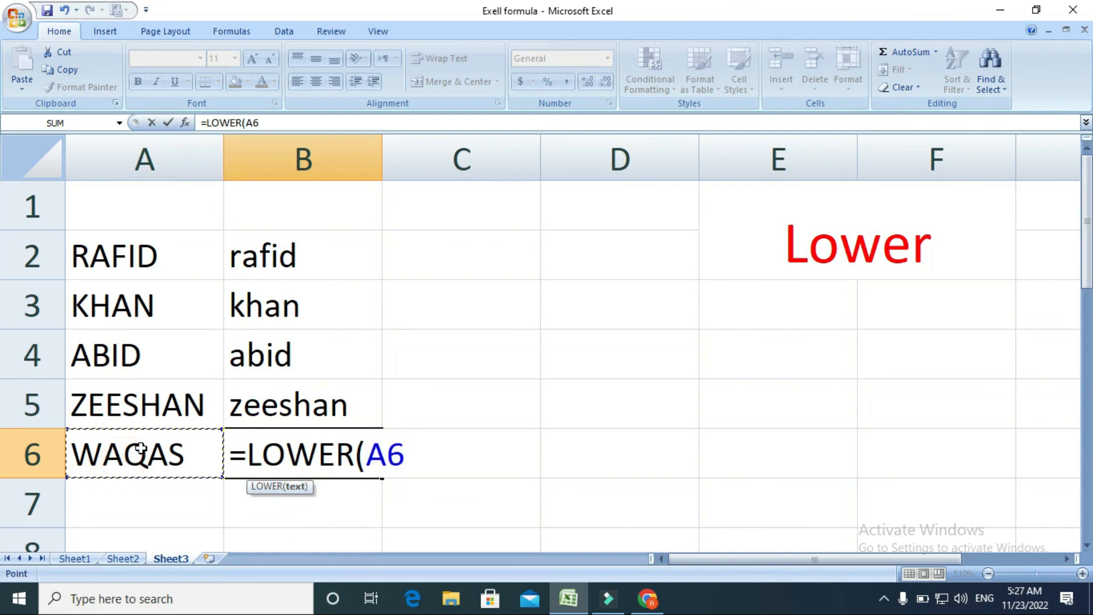
key("Return")
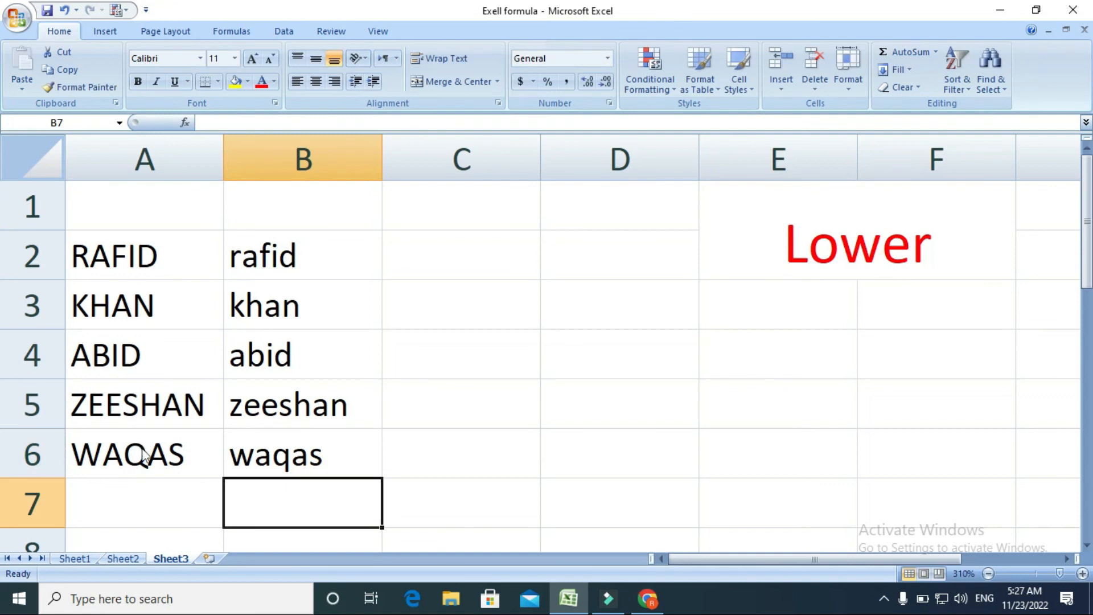